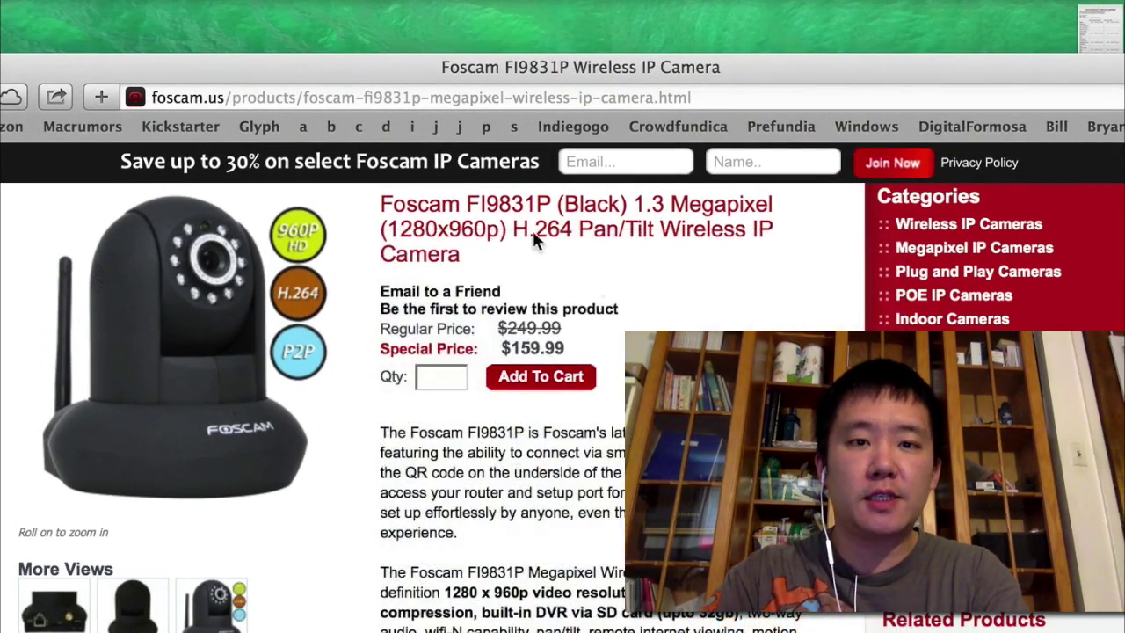
- From foscam.us's Support page, download 'IP Camera Tool Mac - MJPEG/New H.264' under CD Installation Software
{"action": "scroll", "coordinate": [552, 290], "scroll_direction": "up", "scroll_amount": 10}
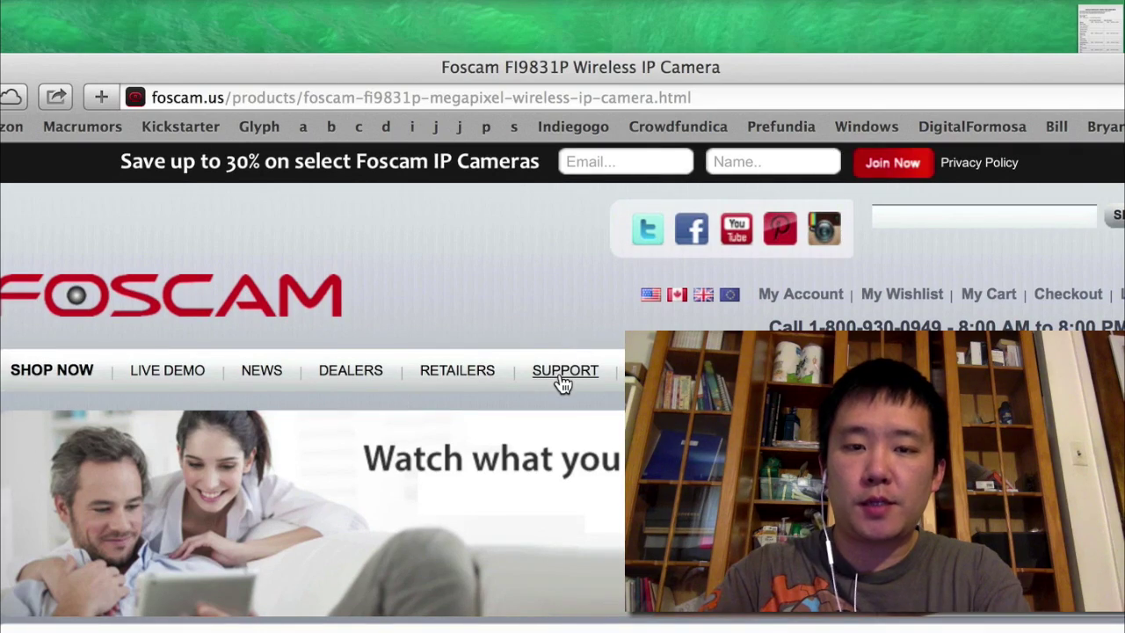
{"action": "left_click", "coordinate": [560, 376]}
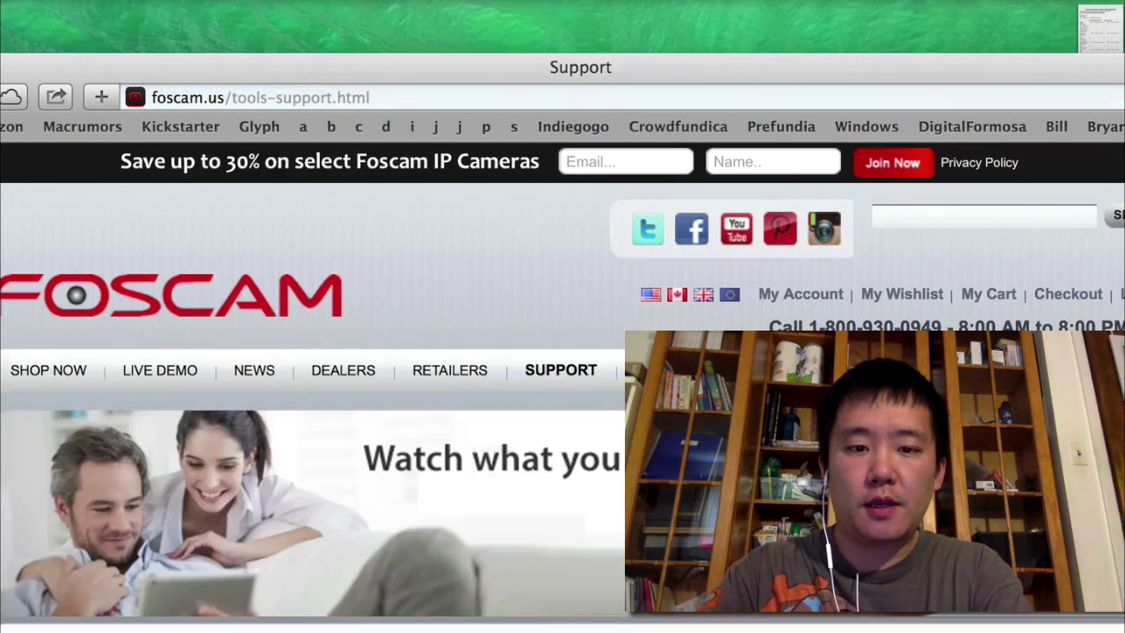
{"action": "scroll", "coordinate": [562, 408], "scroll_direction": "down", "scroll_amount": 15}
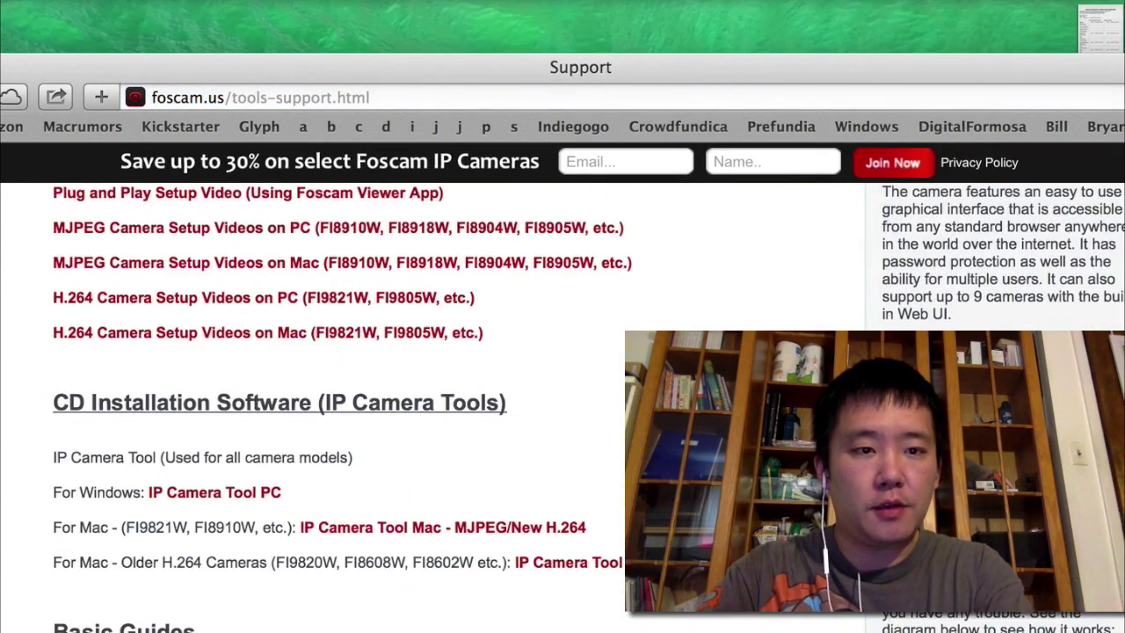
{"action": "scroll", "coordinate": [562, 408], "scroll_direction": "down", "scroll_amount": 2}
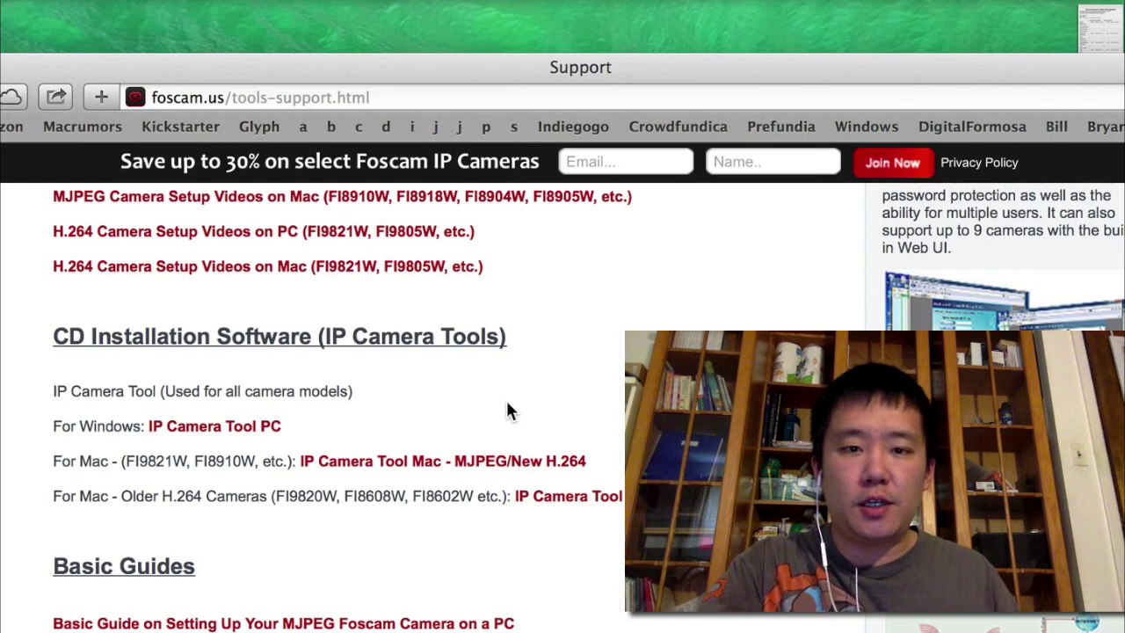
{"action": "left_click", "coordinate": [477, 462]}
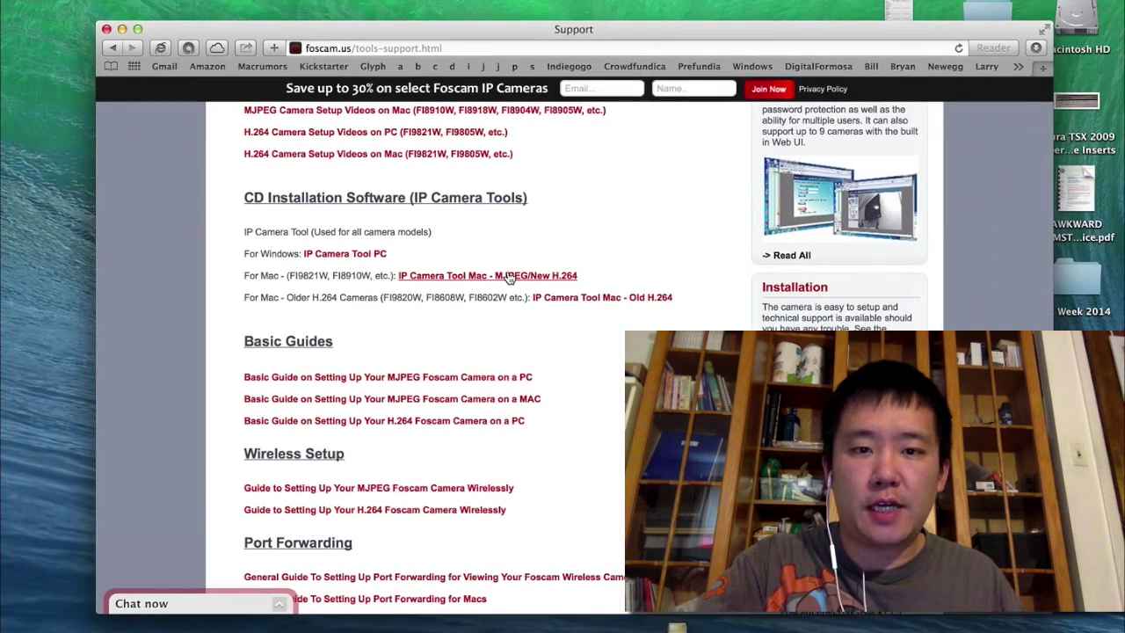
- Extract IP Camera Tool.app.zip from the Dock's Downloads stack and view it in a Finder Downloads window
{"action": "left_click", "coordinate": [677, 626]}
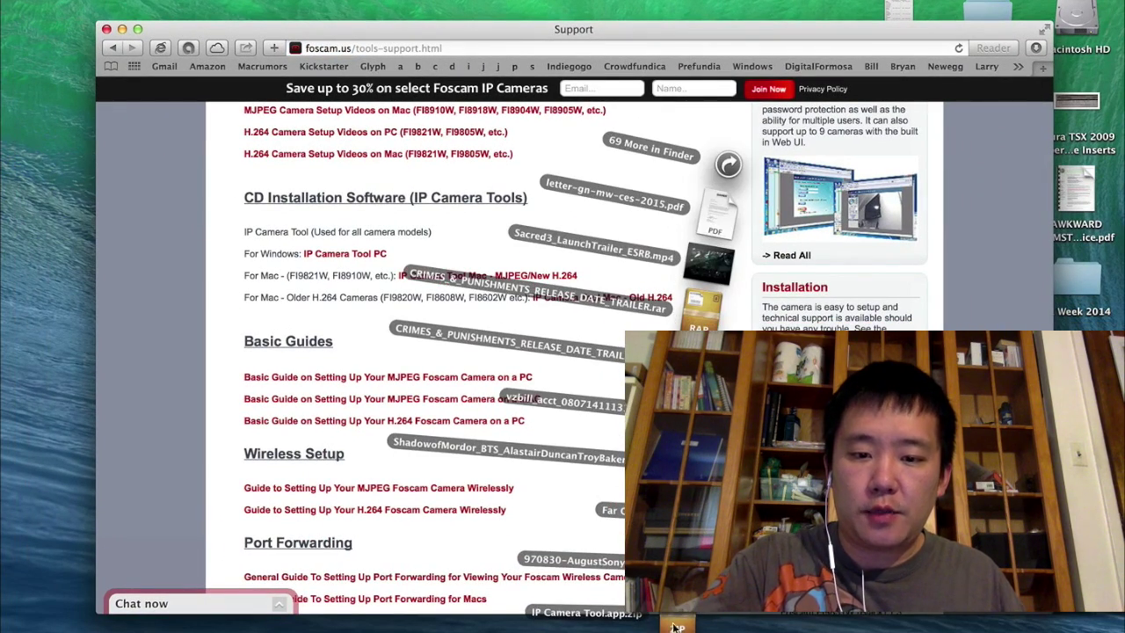
{"action": "left_click", "coordinate": [677, 620]}
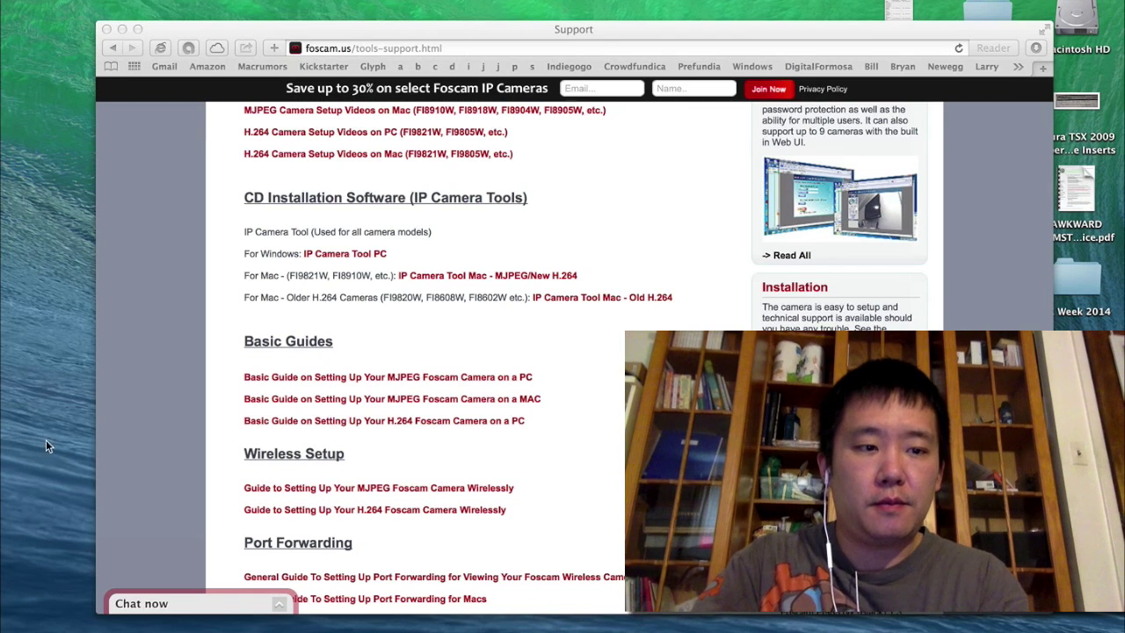
{"action": "key", "text": "super+n"}
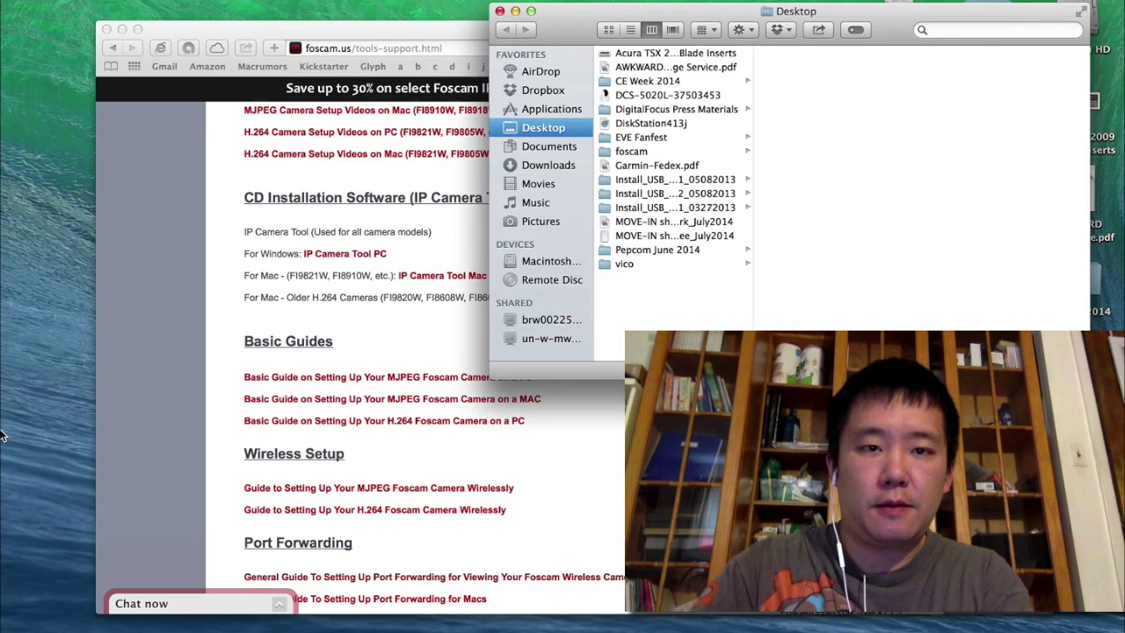
{"action": "left_click", "coordinate": [567, 166]}
{"action": "scroll", "coordinate": [672, 234], "scroll_direction": "down", "scroll_amount": 10}
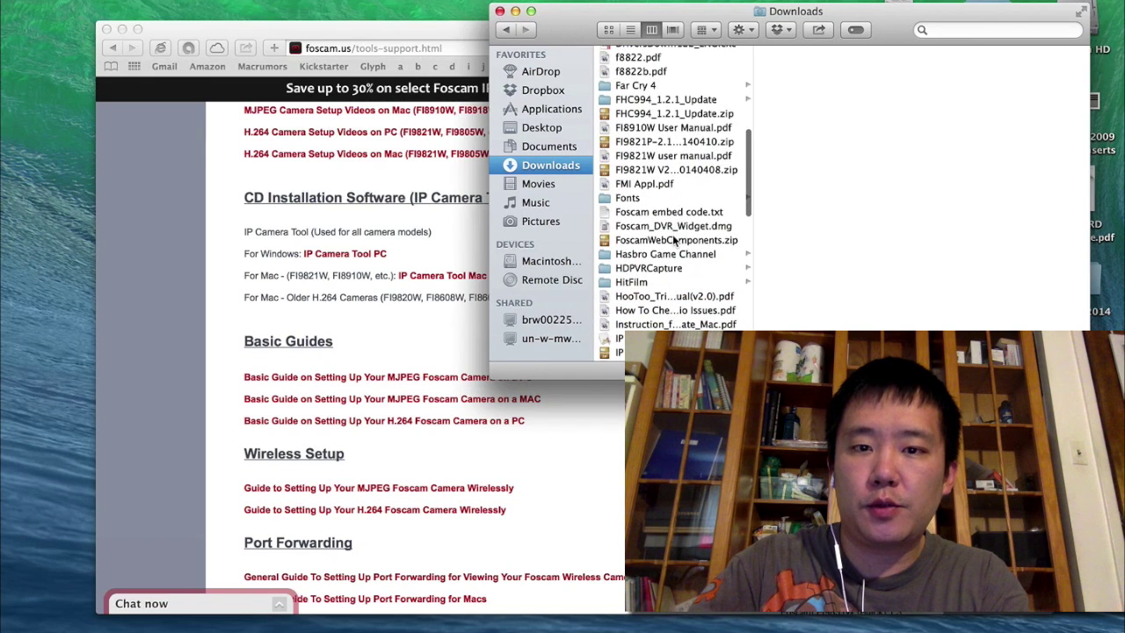
{"action": "scroll", "coordinate": [675, 242], "scroll_direction": "down", "scroll_amount": 3}
- Launch IP Camera Tool past the developer and firewall prompts, then open the FI9831P at 192.168.1.11:88
{"action": "left_click", "coordinate": [675, 239]}
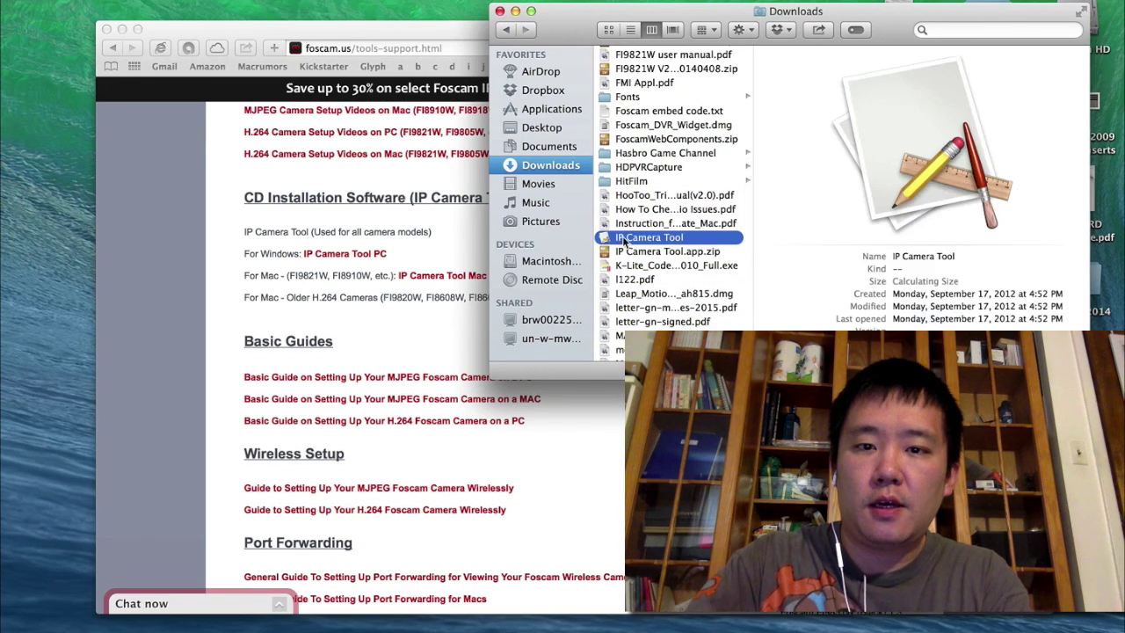
{"action": "left_click_drag", "start_coordinate": [726, 10], "coordinate": [568, 77]}
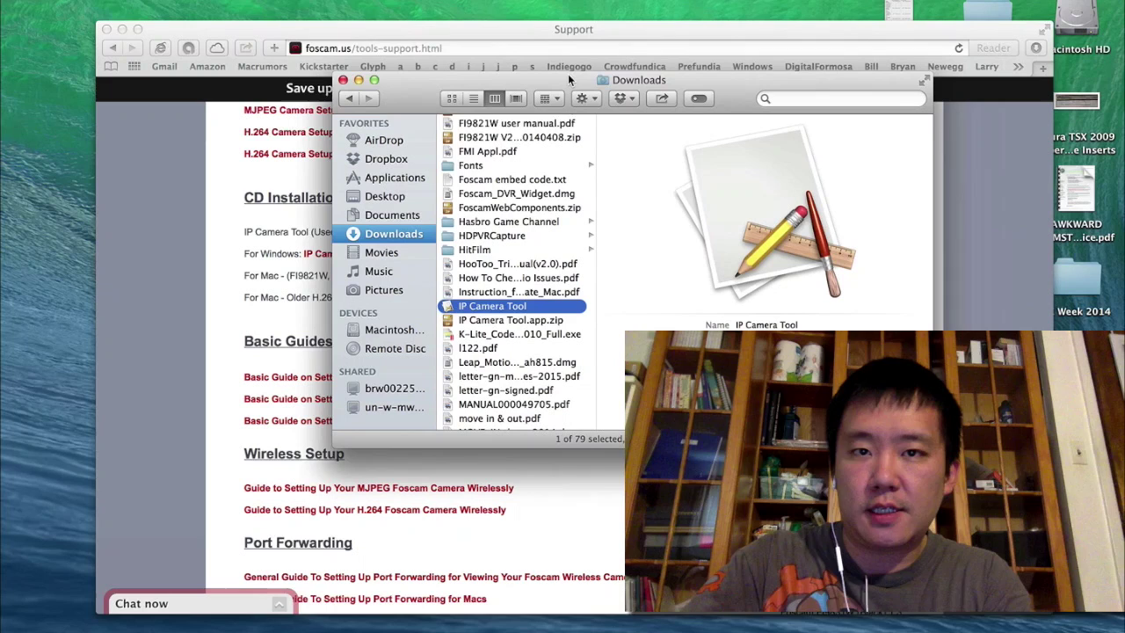
{"action": "right_click", "coordinate": [451, 304]}
{"action": "left_click", "coordinate": [506, 279]}
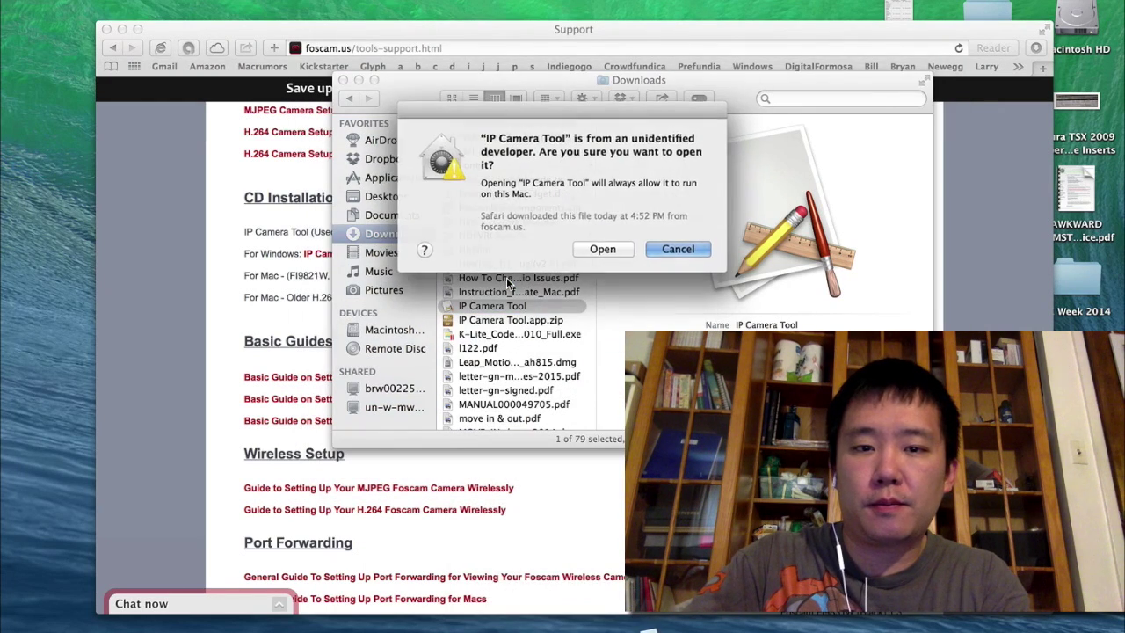
{"action": "left_click", "coordinate": [596, 249]}
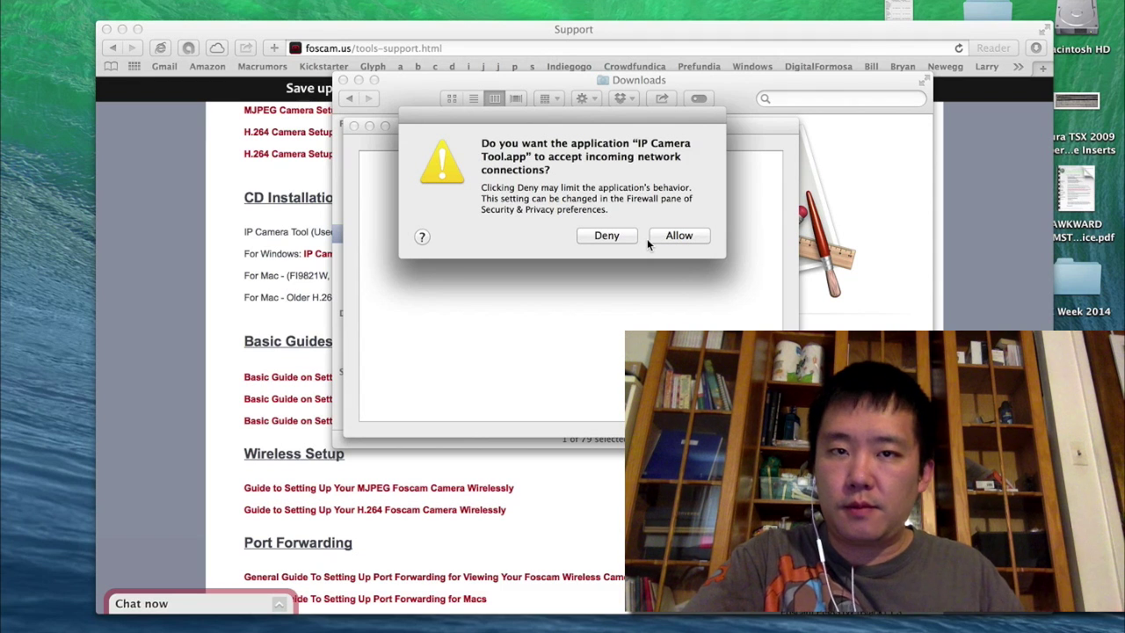
{"action": "left_click", "coordinate": [663, 236]}
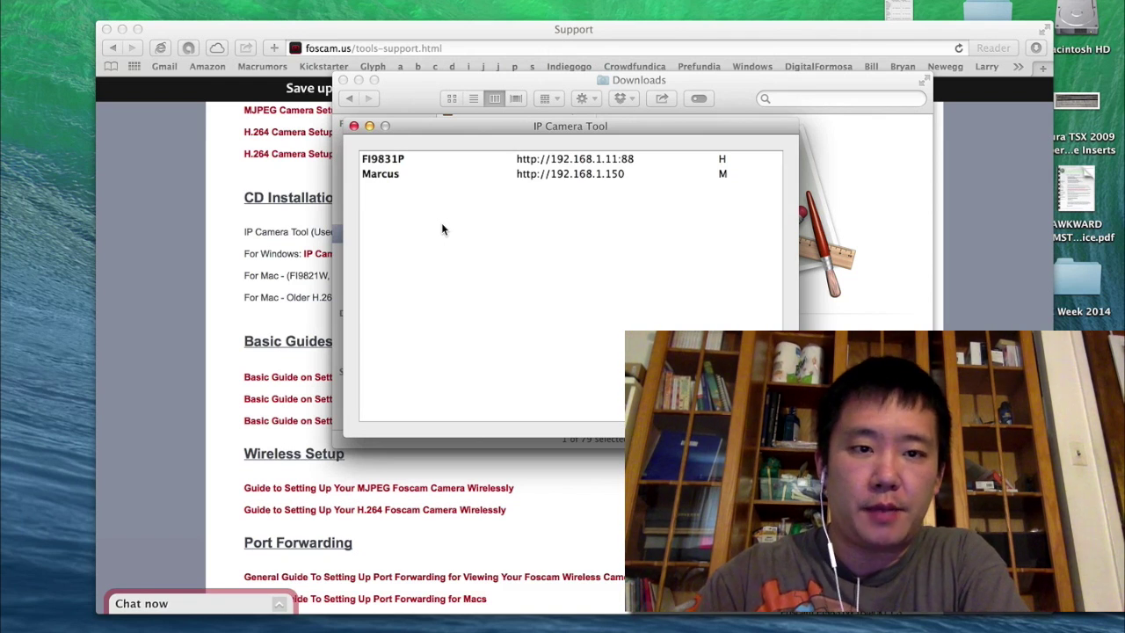
{"action": "left_click", "coordinate": [395, 161]}
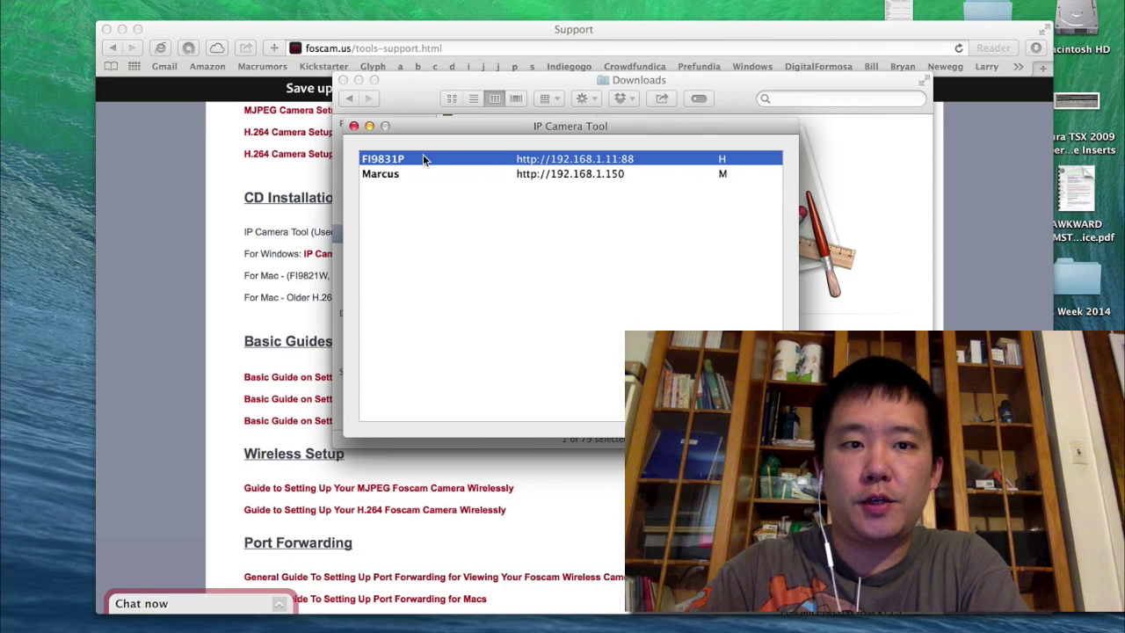
{"action": "double_click", "coordinate": [423, 159]}
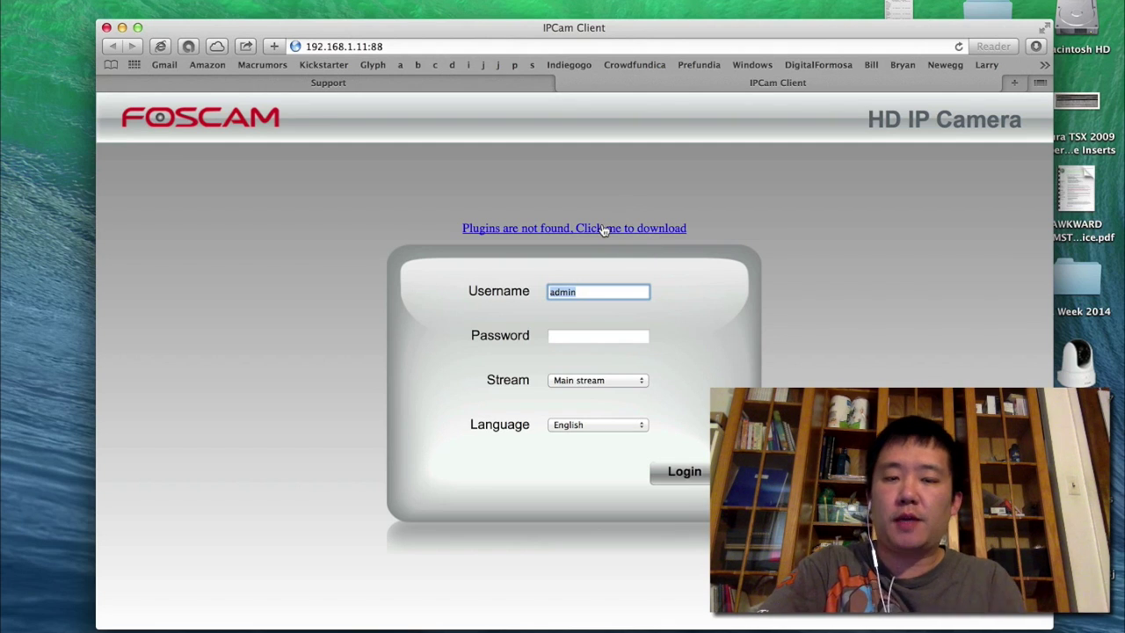
- Download the Foscam browser plugins from the support page and through the login page's plugin link
{"action": "left_click", "coordinate": [507, 86]}
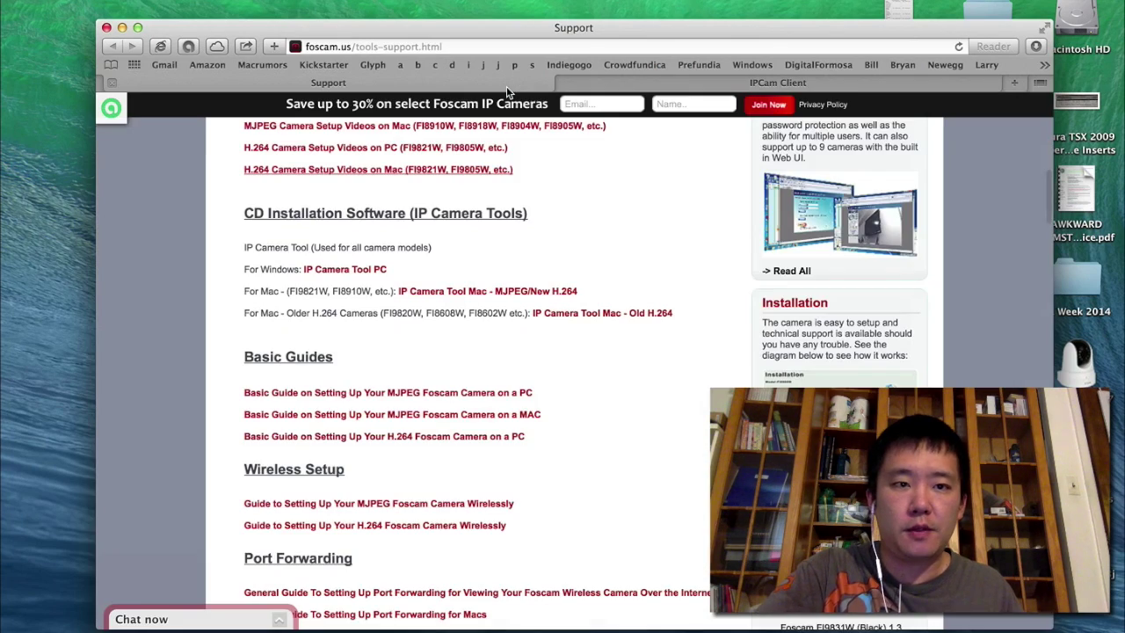
{"action": "scroll", "coordinate": [602, 212], "scroll_direction": "up", "scroll_amount": 10}
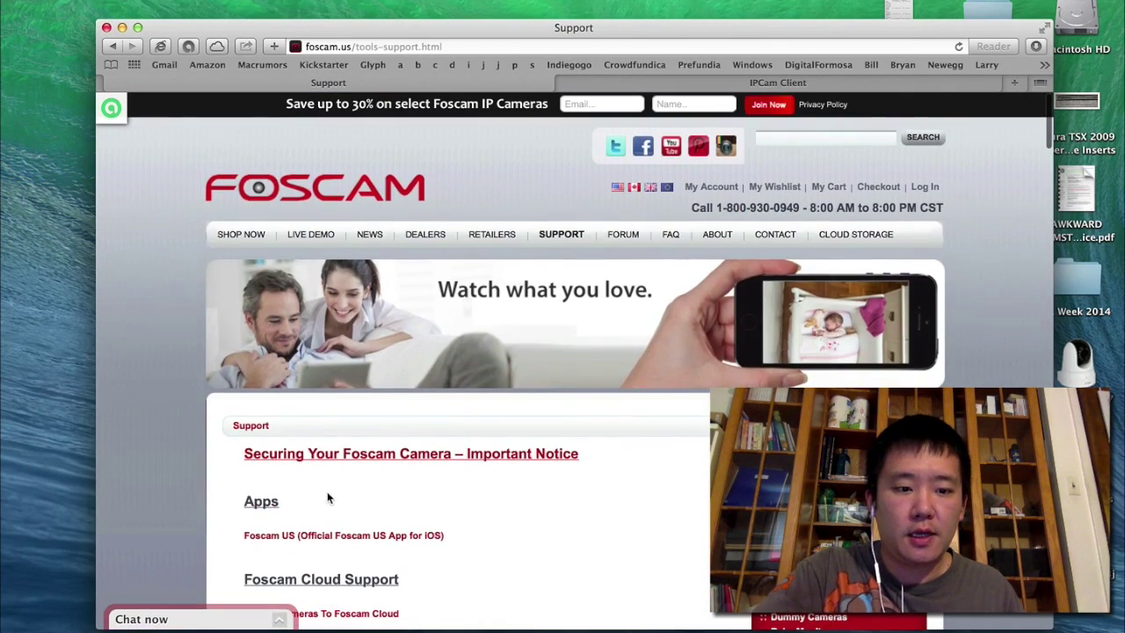
{"action": "scroll", "coordinate": [326, 491], "scroll_direction": "down", "scroll_amount": 8}
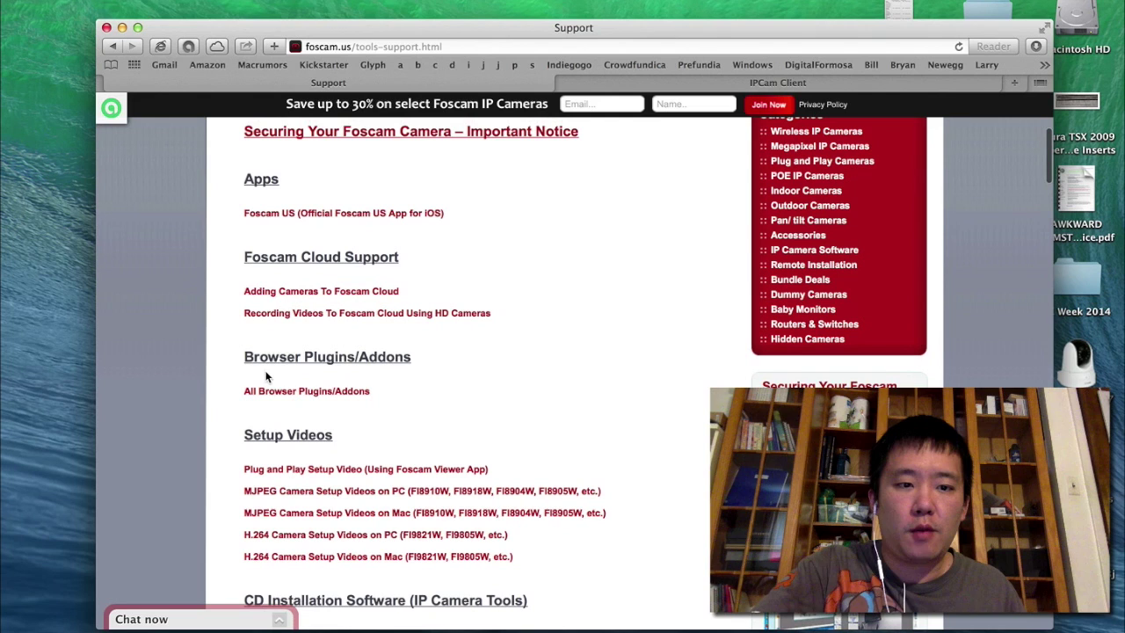
{"action": "left_click", "coordinate": [325, 396]}
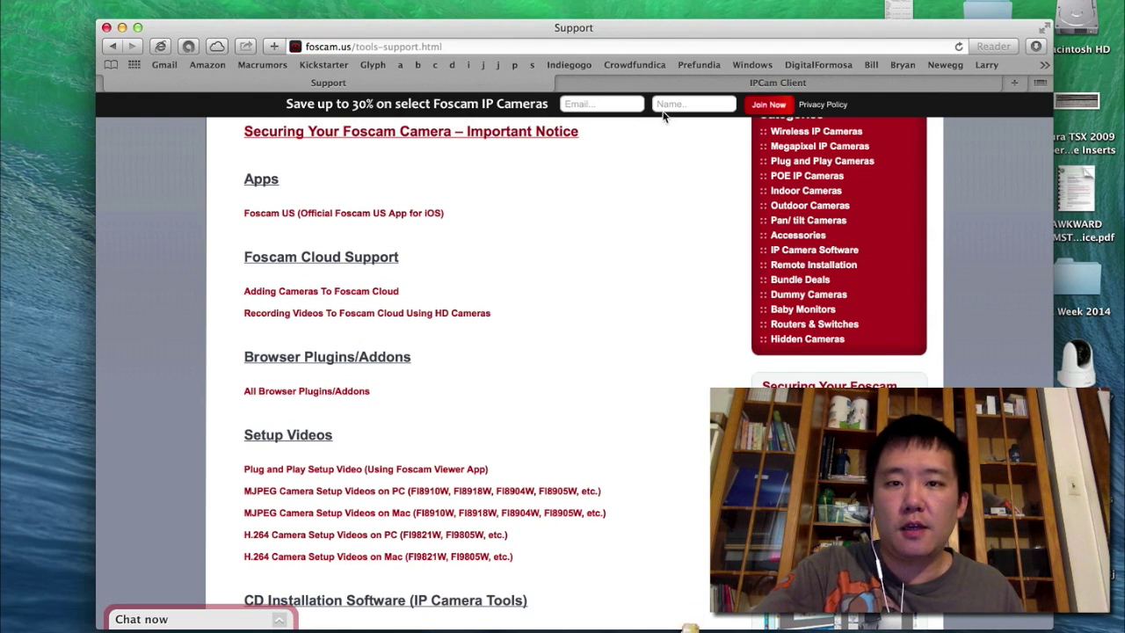
{"action": "left_click", "coordinate": [677, 85]}
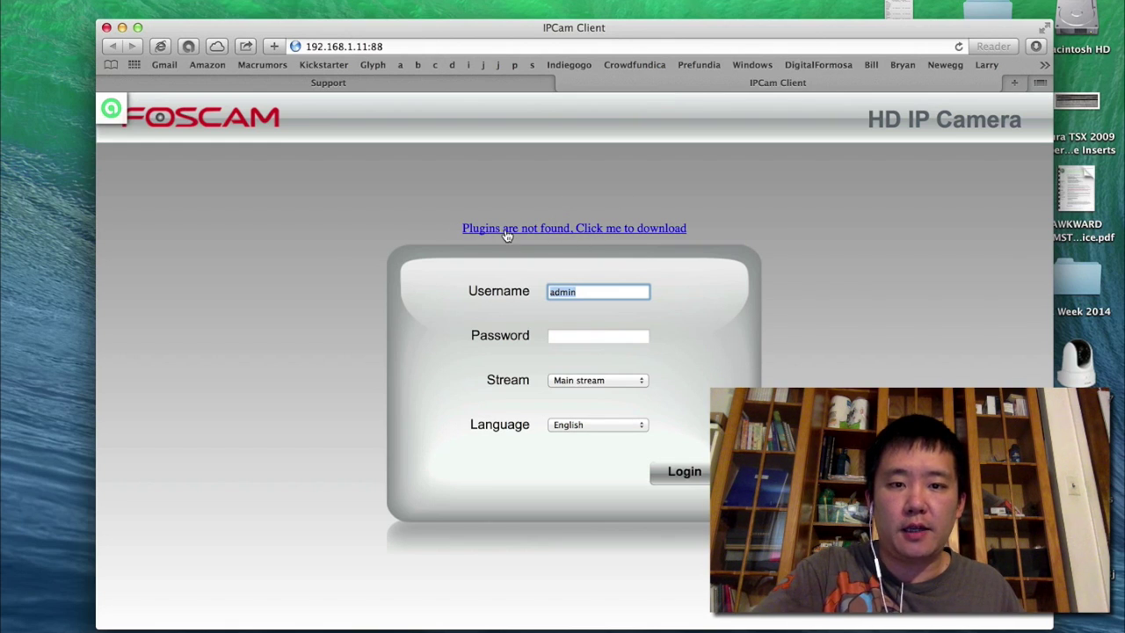
{"action": "left_click", "coordinate": [552, 230]}
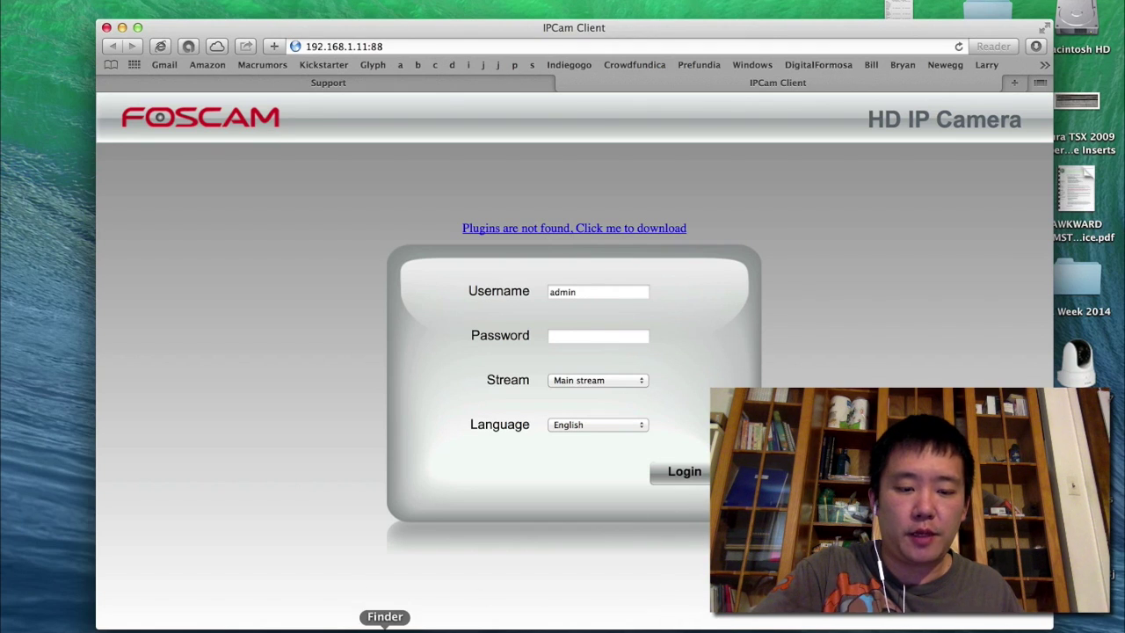
- Install plugins.pkg from Downloads, allowing the unidentified developer, then return to the camera login page
{"action": "left_click", "coordinate": [382, 623]}
{"action": "scroll", "coordinate": [570, 363], "scroll_direction": "down", "scroll_amount": 10}
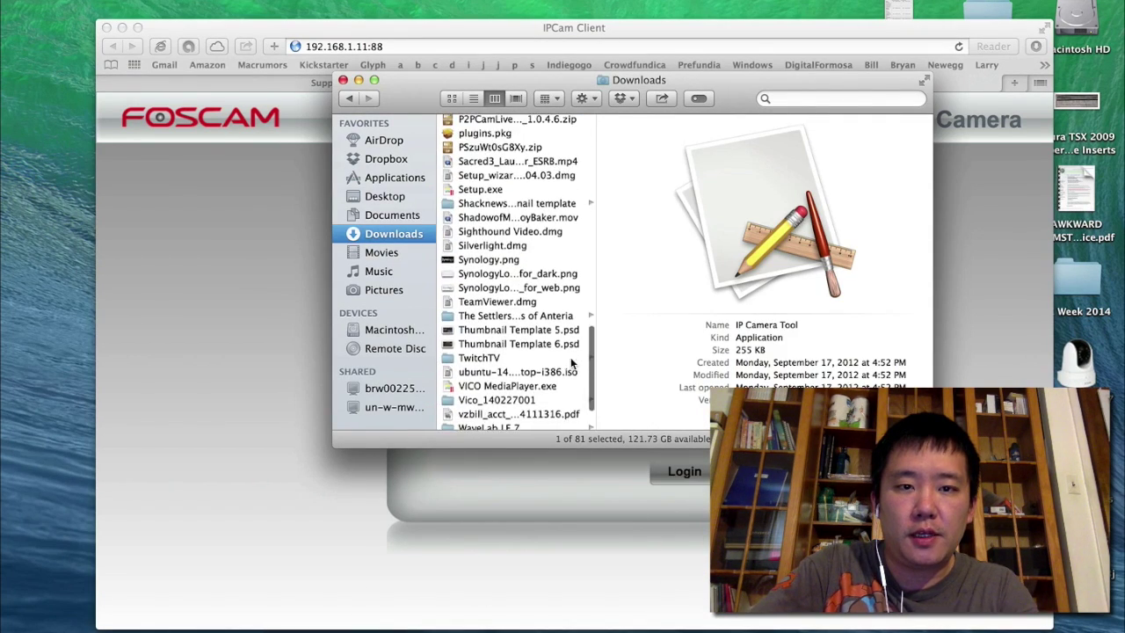
{"action": "double_click", "coordinate": [468, 176]}
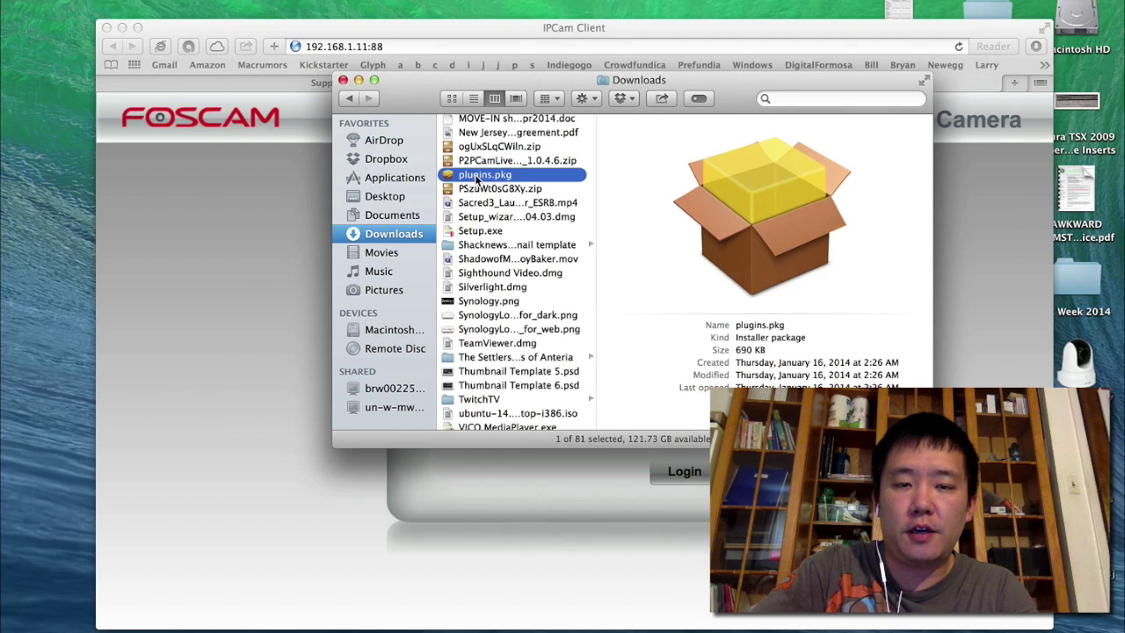
{"action": "right_click", "coordinate": [453, 175]}
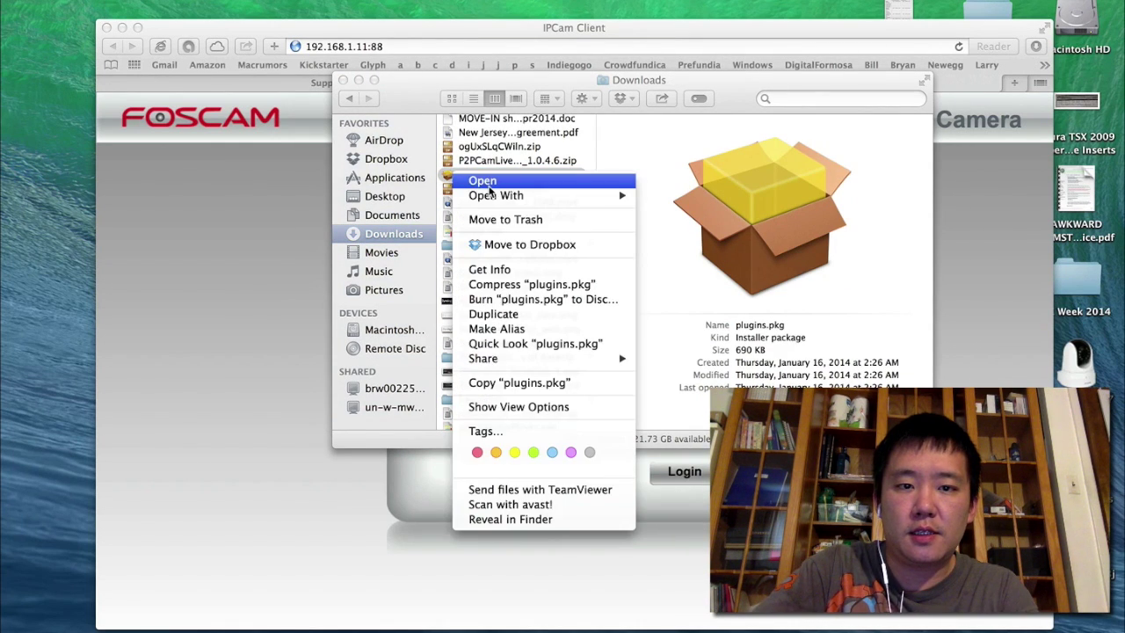
{"action": "left_click", "coordinate": [490, 183]}
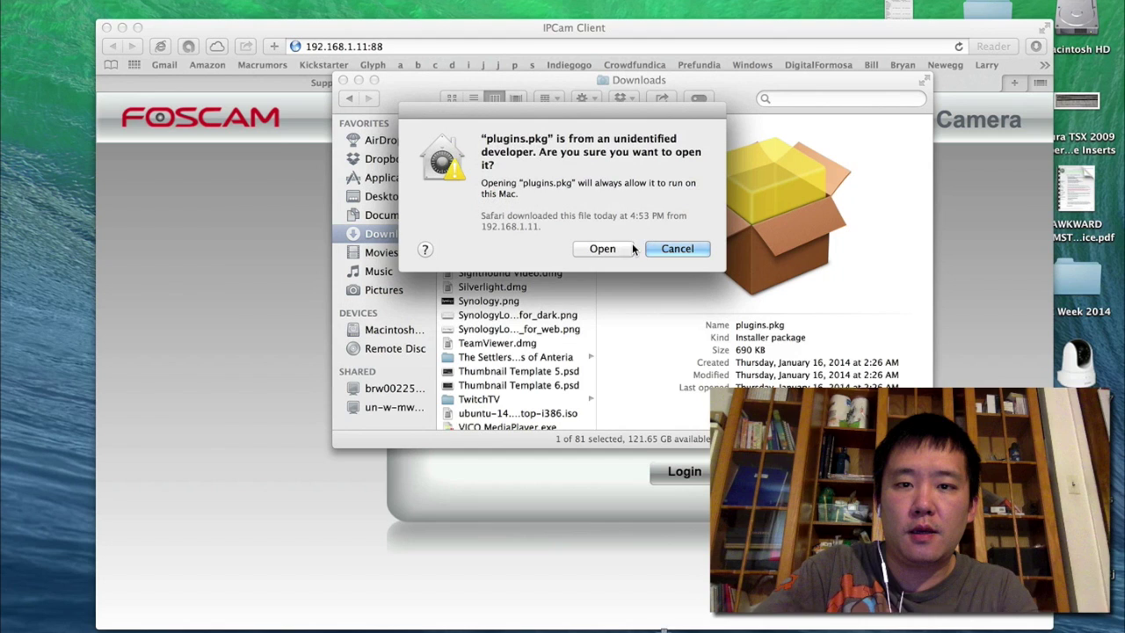
{"action": "left_click", "coordinate": [603, 248]}
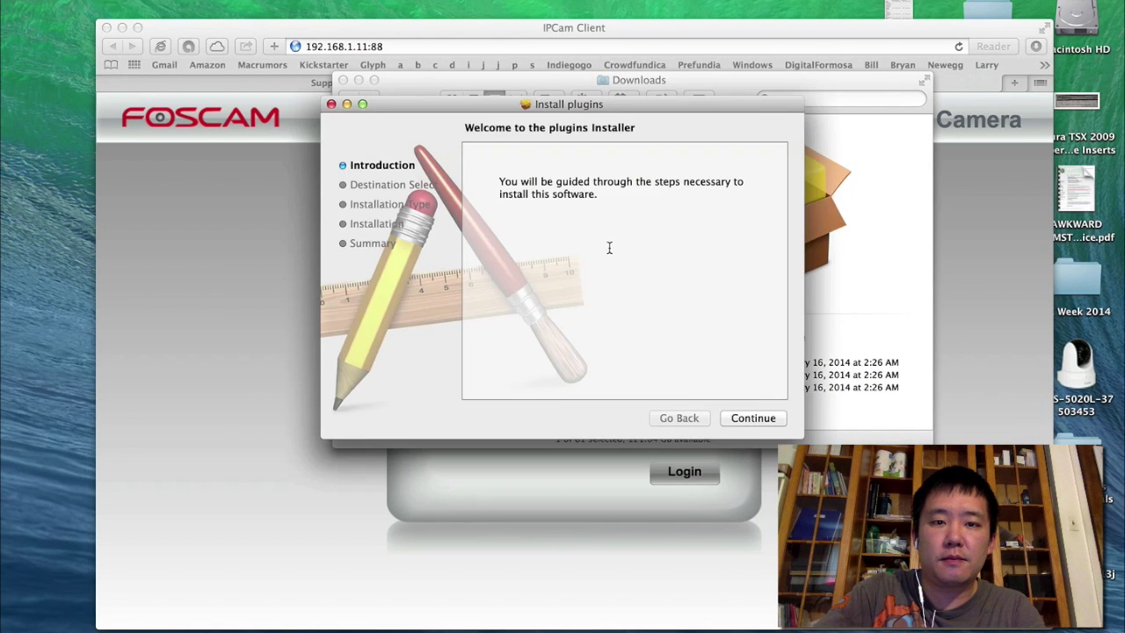
{"action": "left_click", "coordinate": [741, 419]}
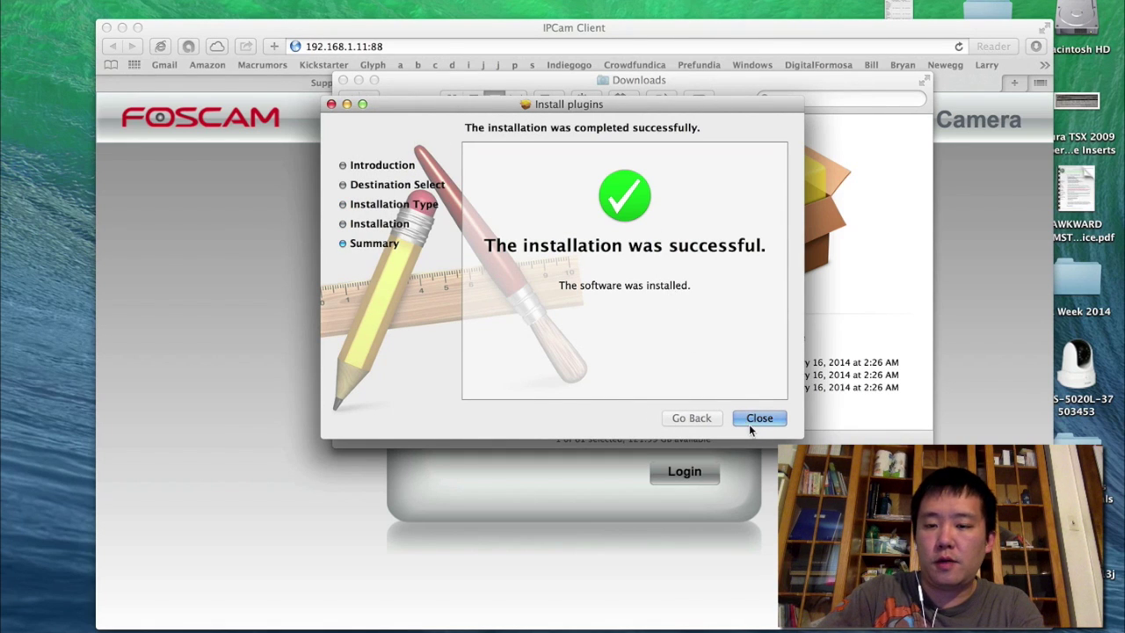
{"action": "left_click", "coordinate": [753, 418]}
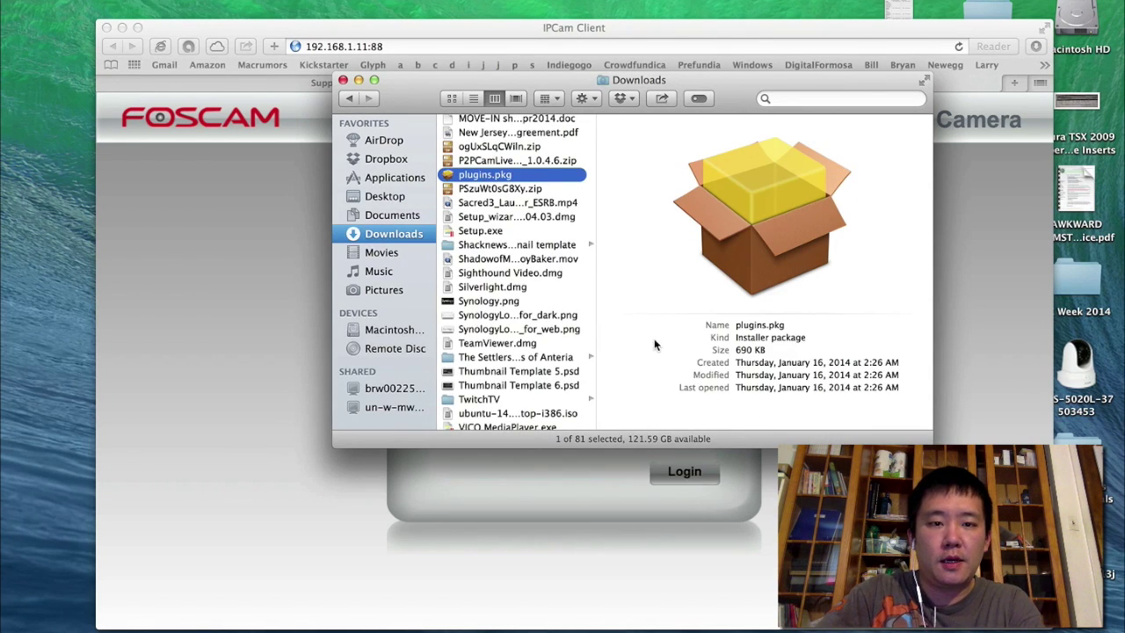
{"action": "left_click", "coordinate": [282, 317]}
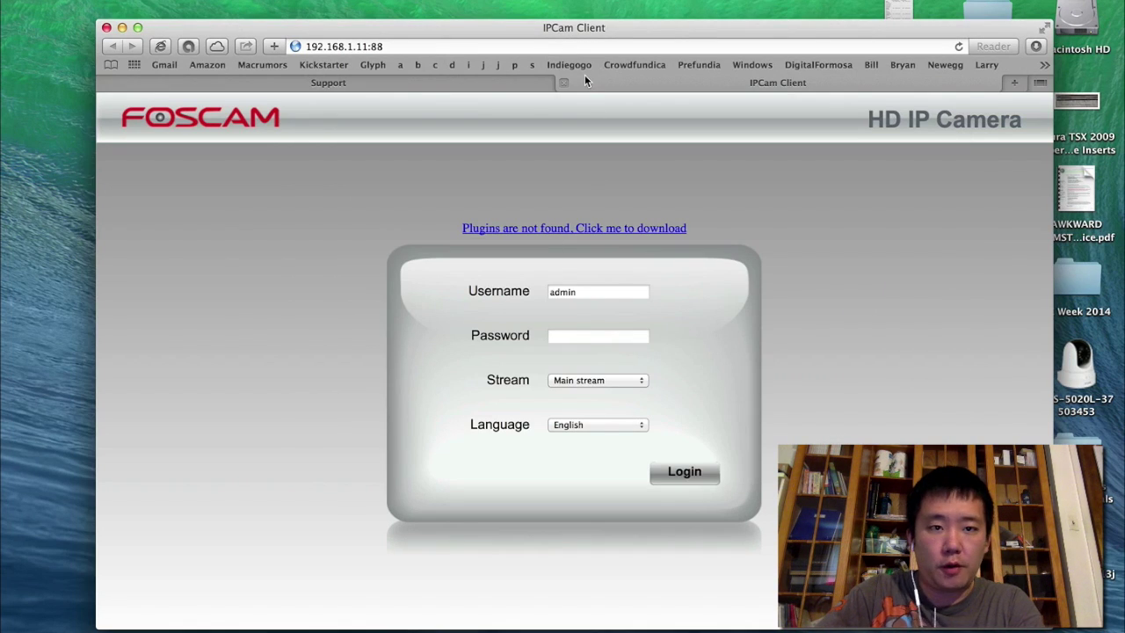
- Relaunch IP Camera Tool and reopen the FI9831P login page at 192.168.1.11:88, now without plugin warning
{"action": "key", "text": "super+shift+bracketleft"}
{"action": "key", "text": "super+h"}
{"action": "left_click", "coordinate": [585, 77]}
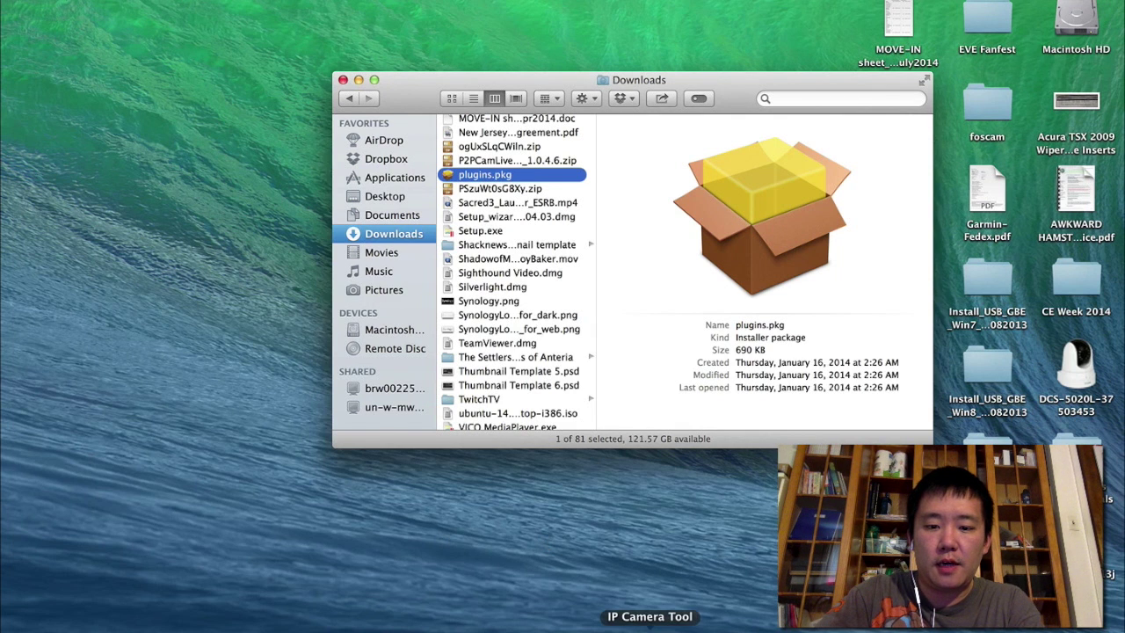
{"action": "left_click", "coordinate": [628, 626]}
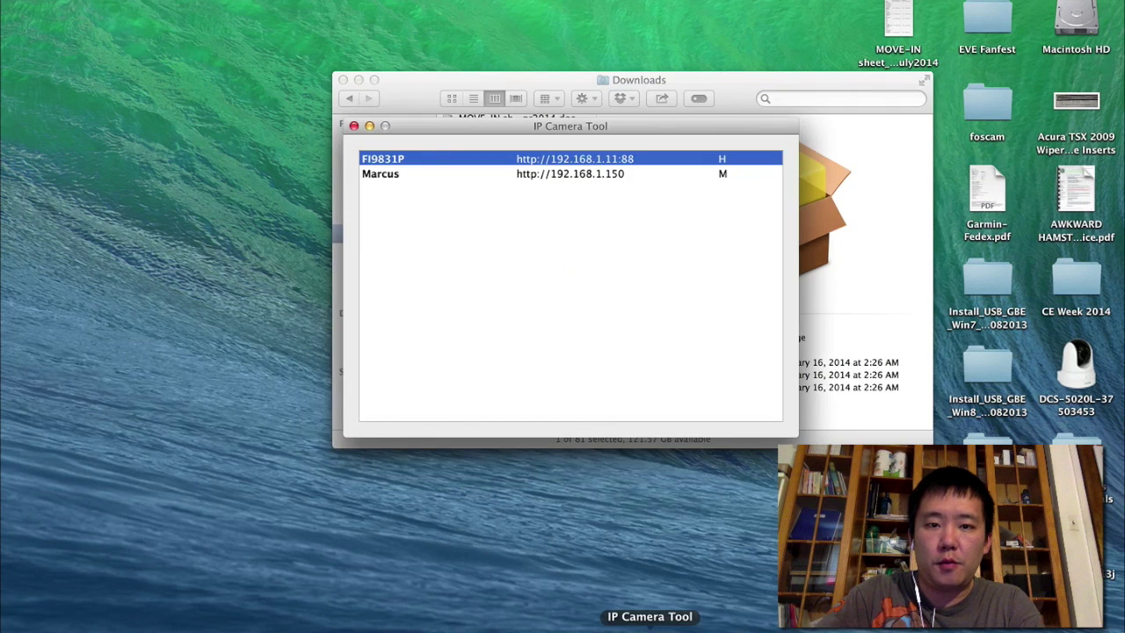
{"action": "double_click", "coordinate": [414, 158]}
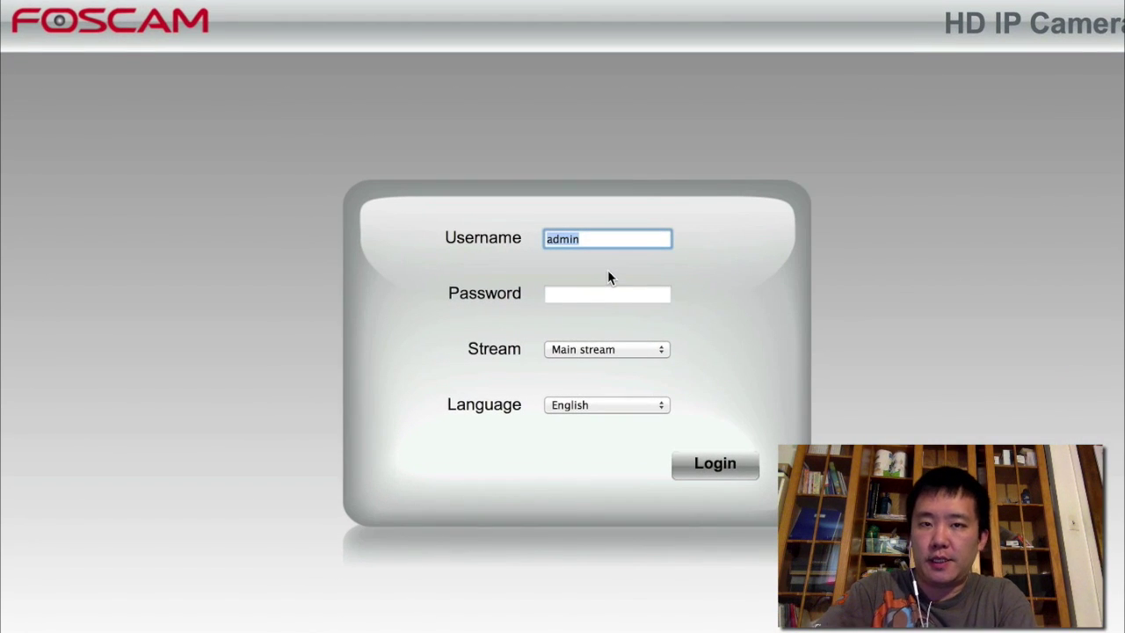
- Log in as admin with a blank password and replace it with a new username and password
{"action": "left_click", "coordinate": [610, 293]}
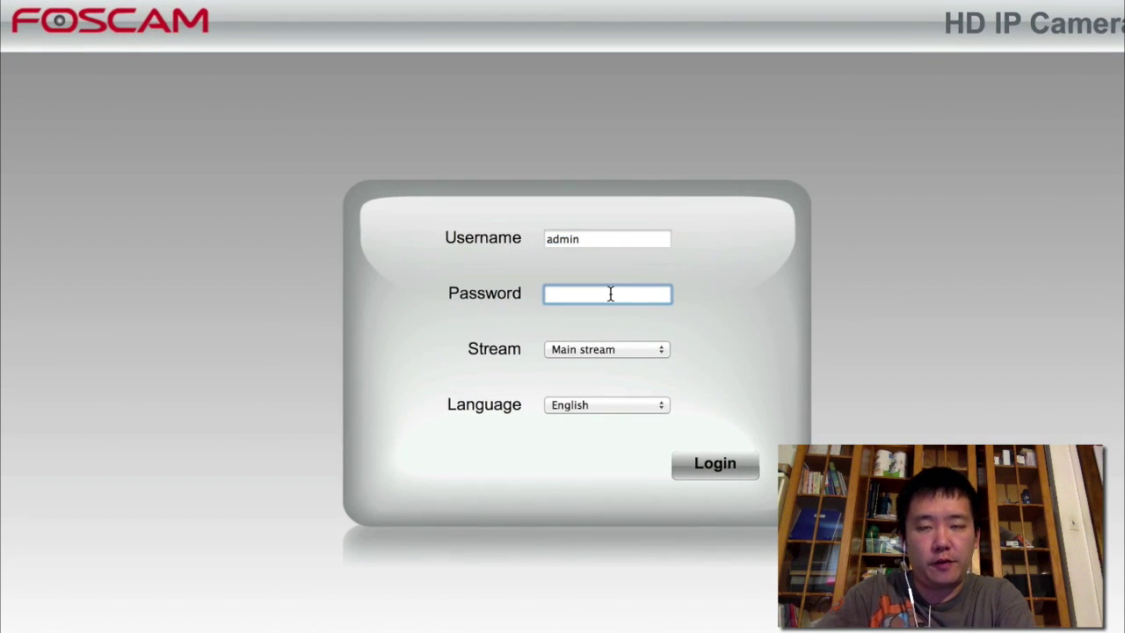
{"action": "left_click", "coordinate": [720, 473]}
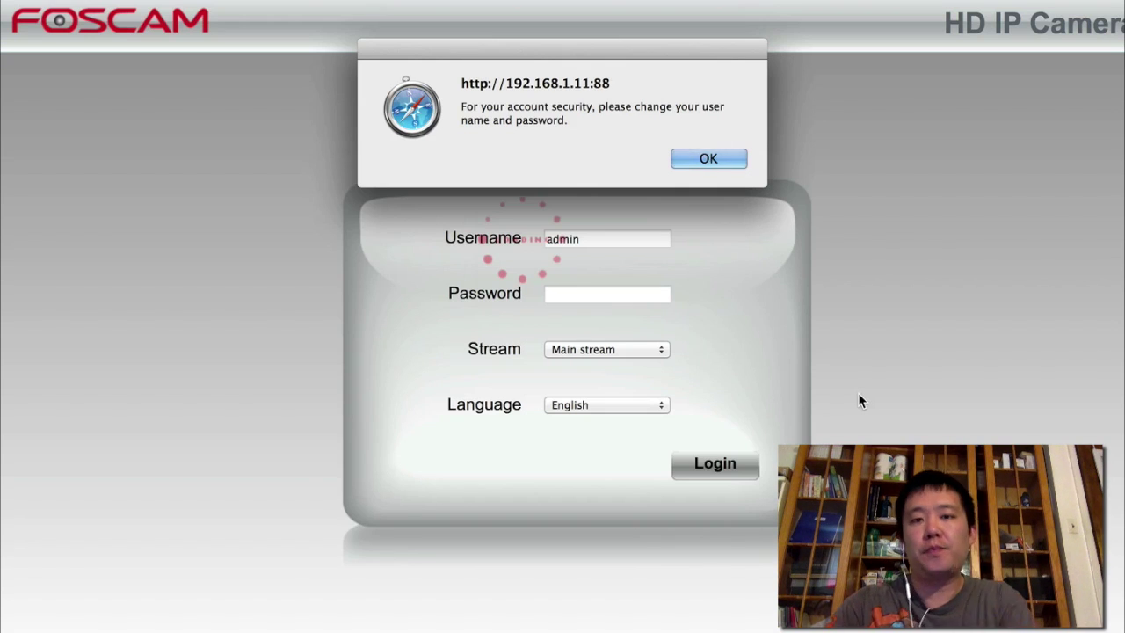
{"action": "left_click", "coordinate": [713, 155]}
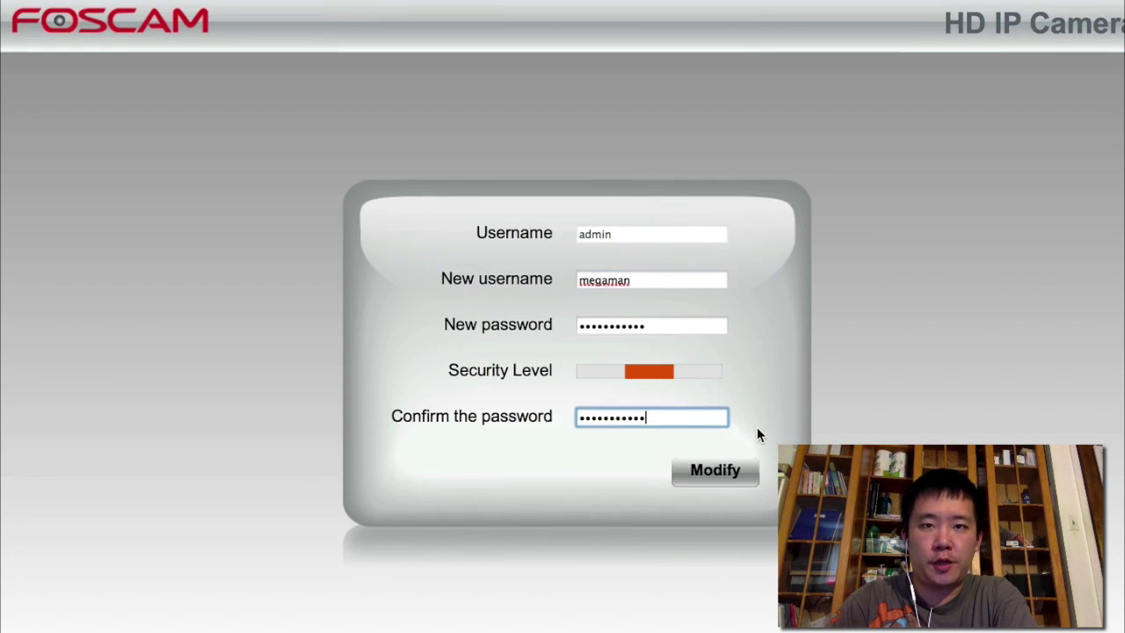
{"action": "left_click", "coordinate": [742, 472]}
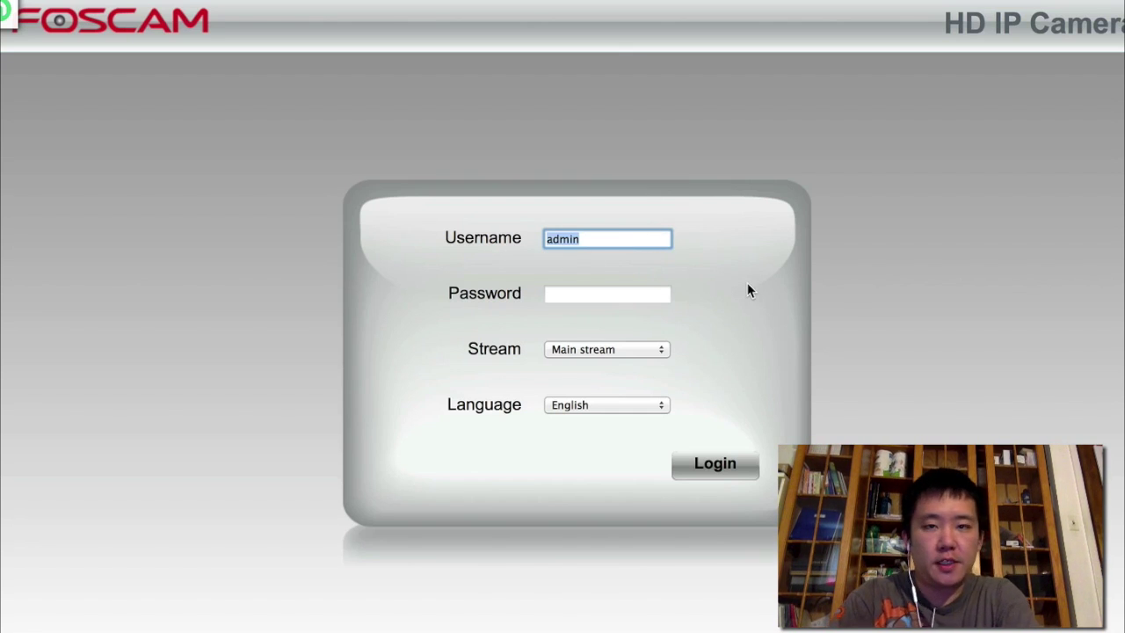
{"action": "left_click", "coordinate": [731, 465]}
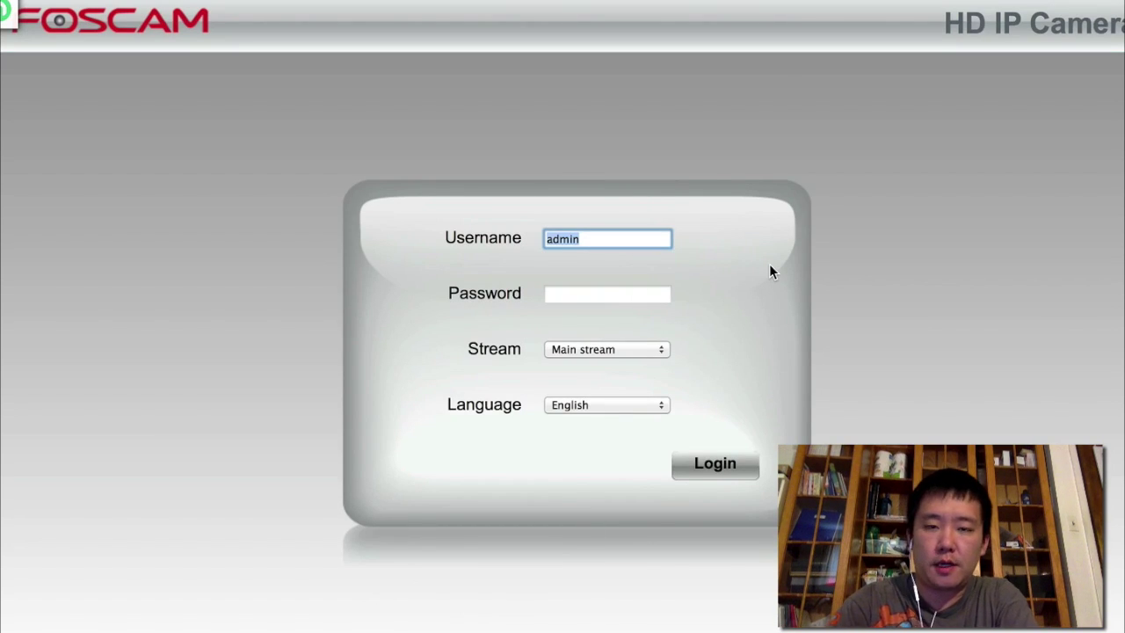
- Sign in with the new username and password to reach the Live Video feed
{"action": "type", "text": "m"}
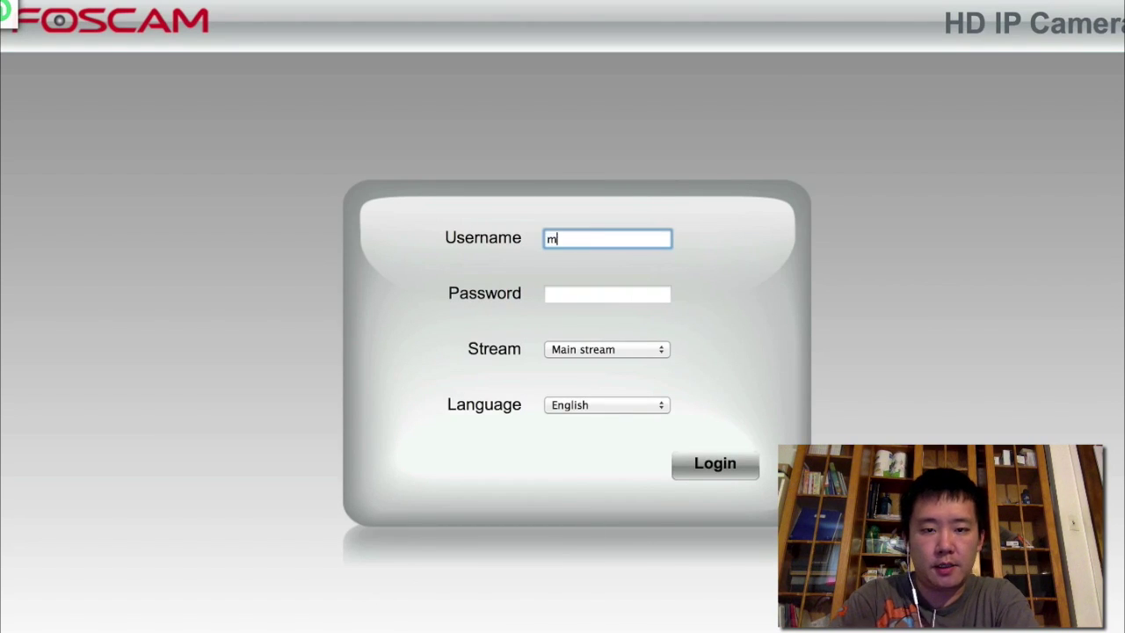
{"action": "type", "text": "egaman"}
{"action": "key", "text": "Tab"}
{"action": "type", "text": "•••••••••••"}
{"action": "left_click", "coordinate": [723, 466]}
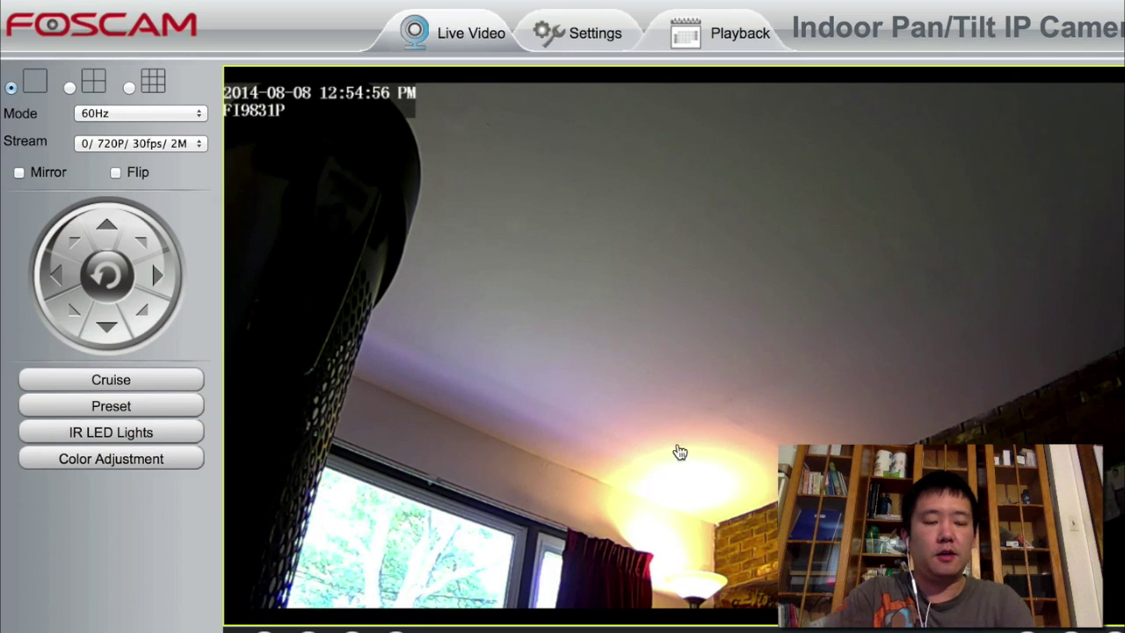
- In Network > Wireless Settings, select the scanned JQJRC WPA2 network, paste its password, and save
{"action": "left_click", "coordinate": [583, 45]}
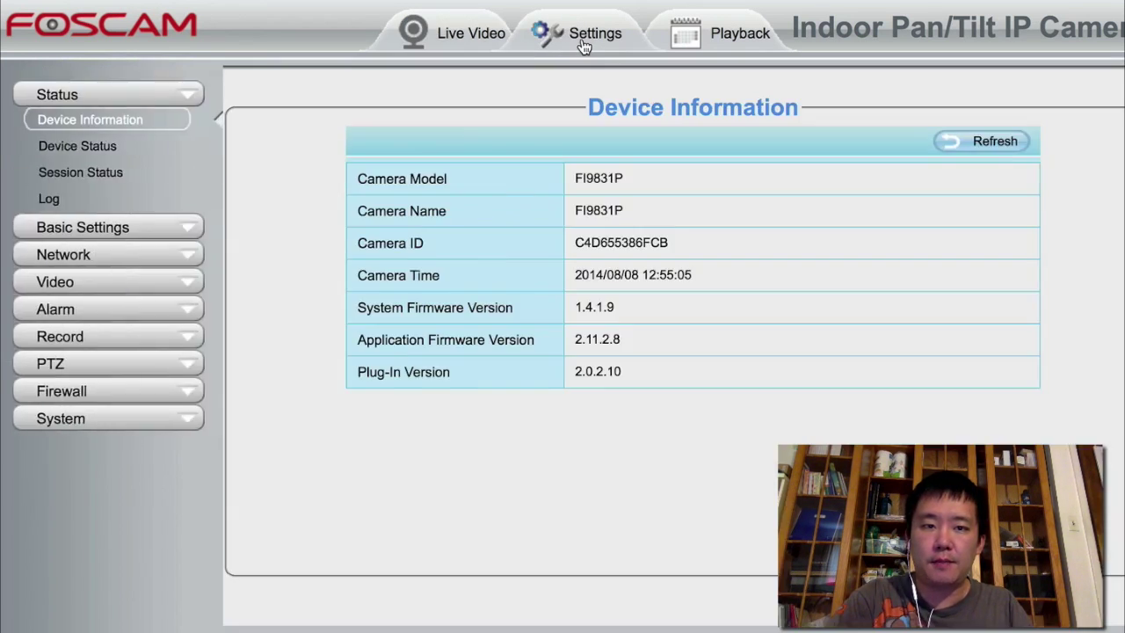
{"action": "left_click", "coordinate": [76, 256]}
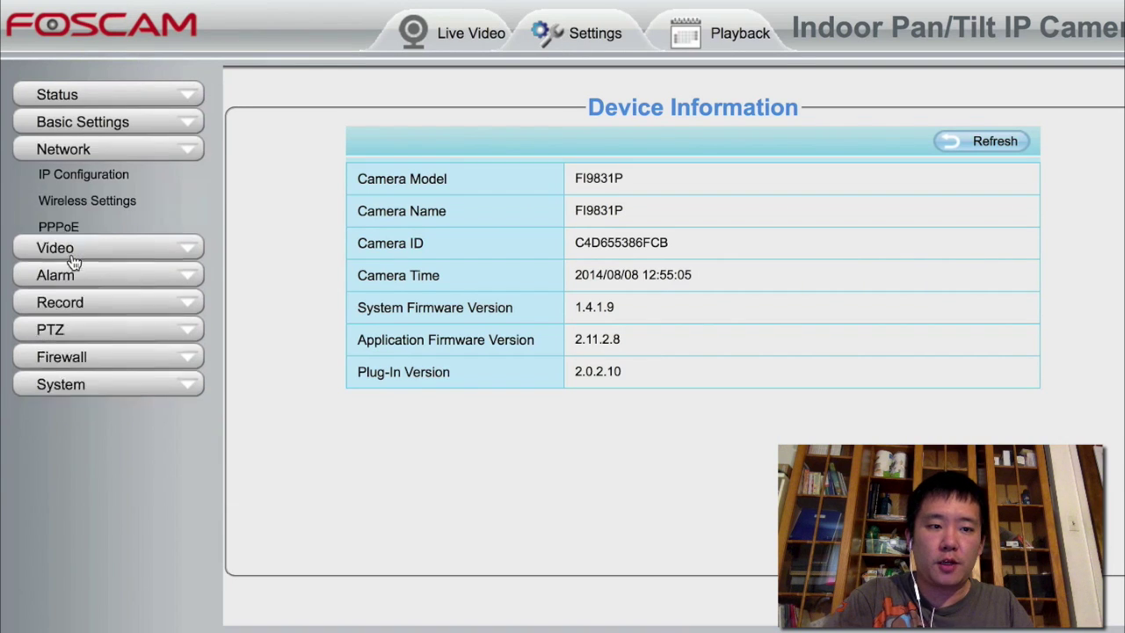
{"action": "left_click", "coordinate": [148, 208]}
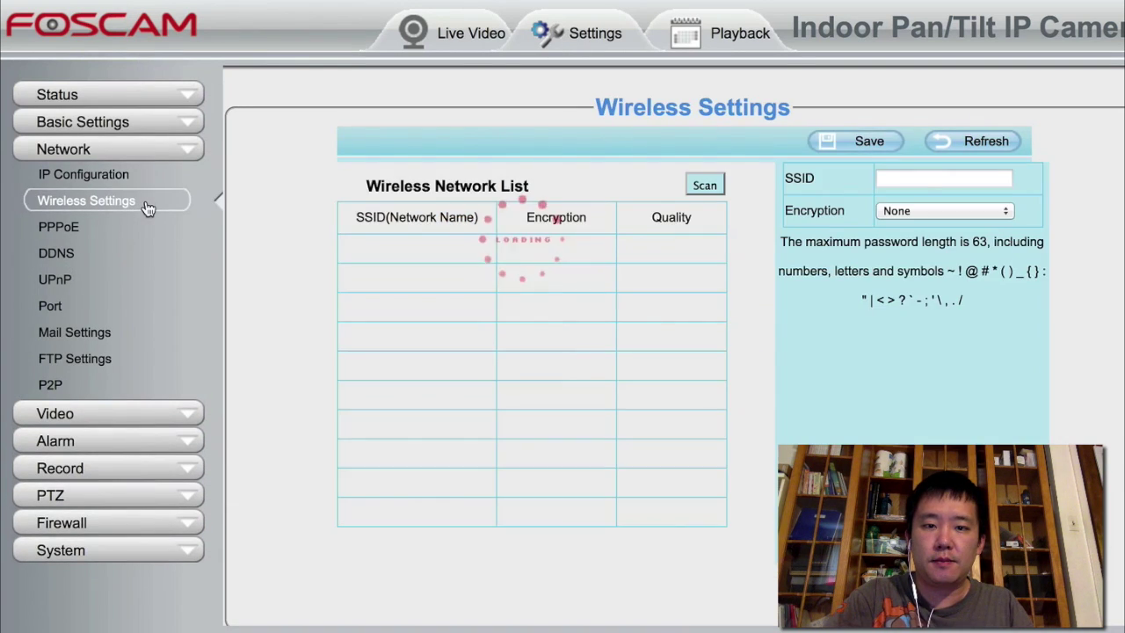
{"action": "left_click", "coordinate": [702, 185]}
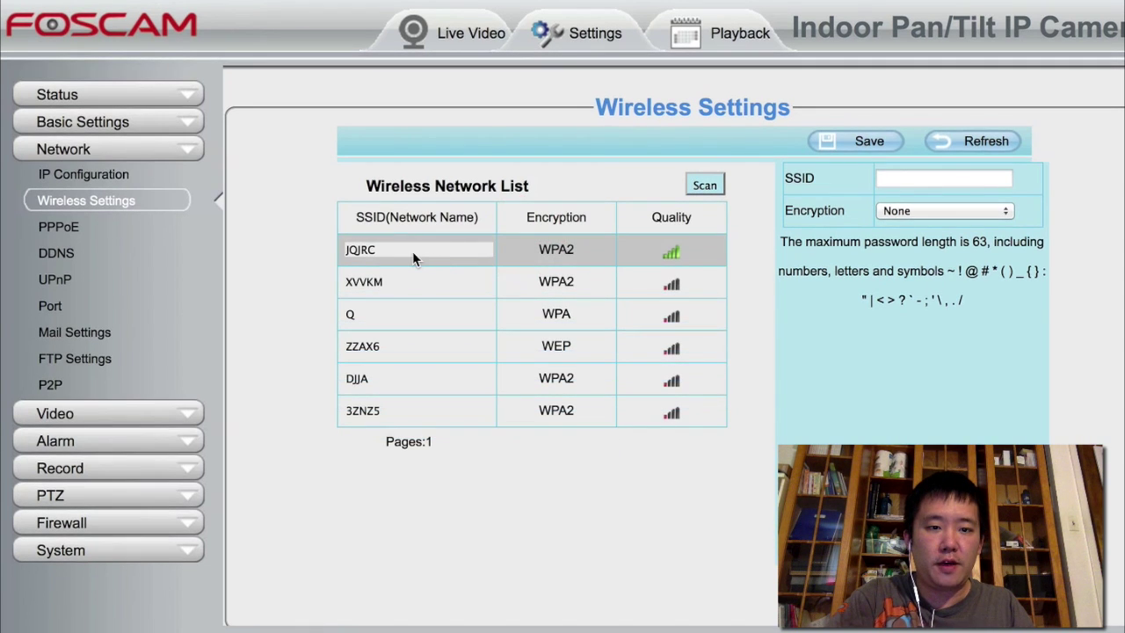
{"action": "left_click", "coordinate": [400, 252]}
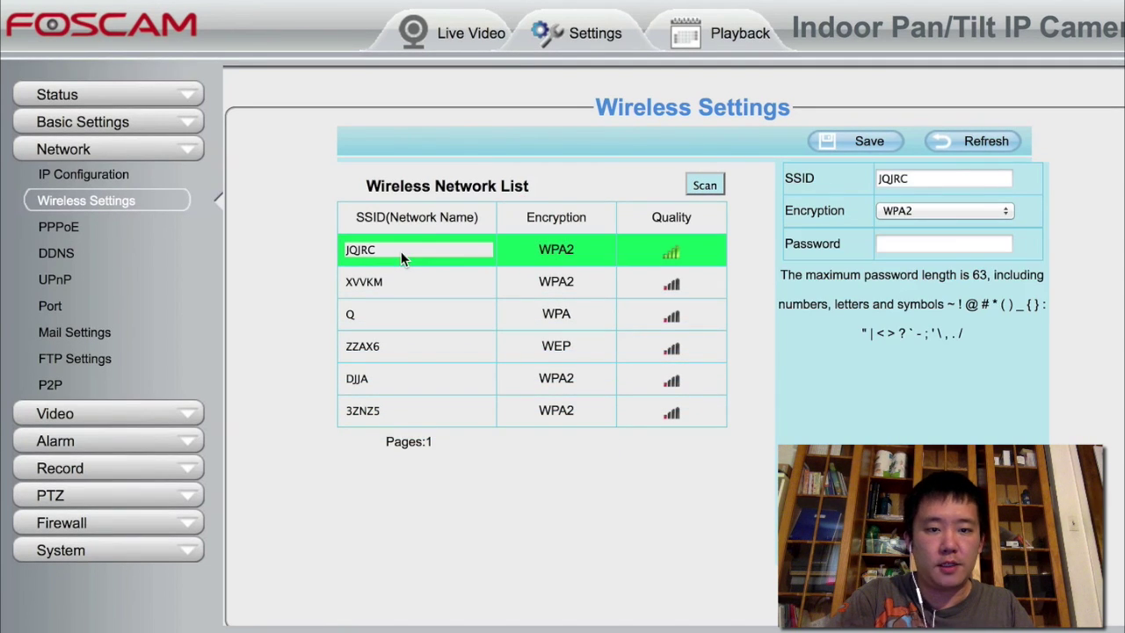
{"action": "left_click", "coordinate": [904, 245]}
{"action": "key", "text": "super+v"}
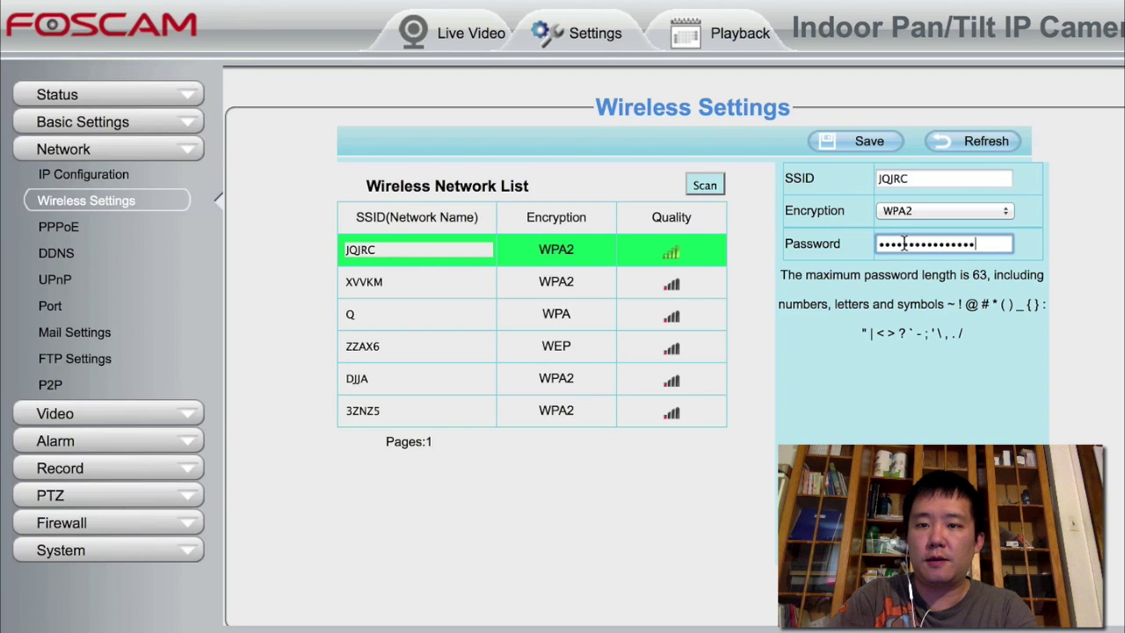
{"action": "left_click", "coordinate": [865, 145]}
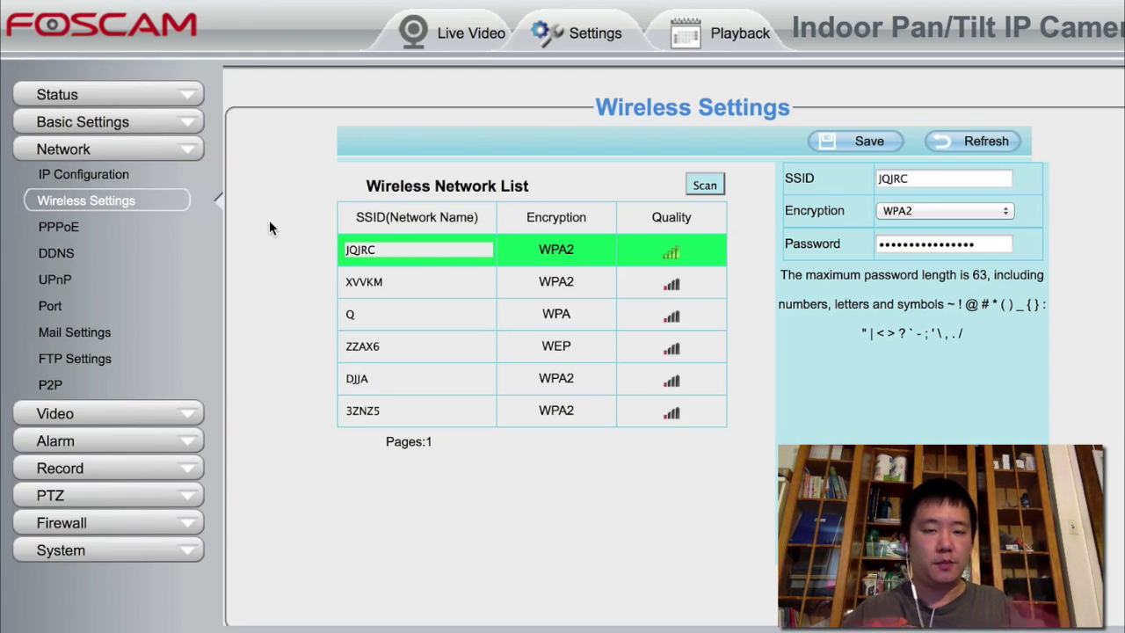
- Set the PTZ Start-Up Option to Disable Start-Up and save it
{"action": "left_click", "coordinate": [147, 503]}
{"action": "left_click", "coordinate": [123, 339]}
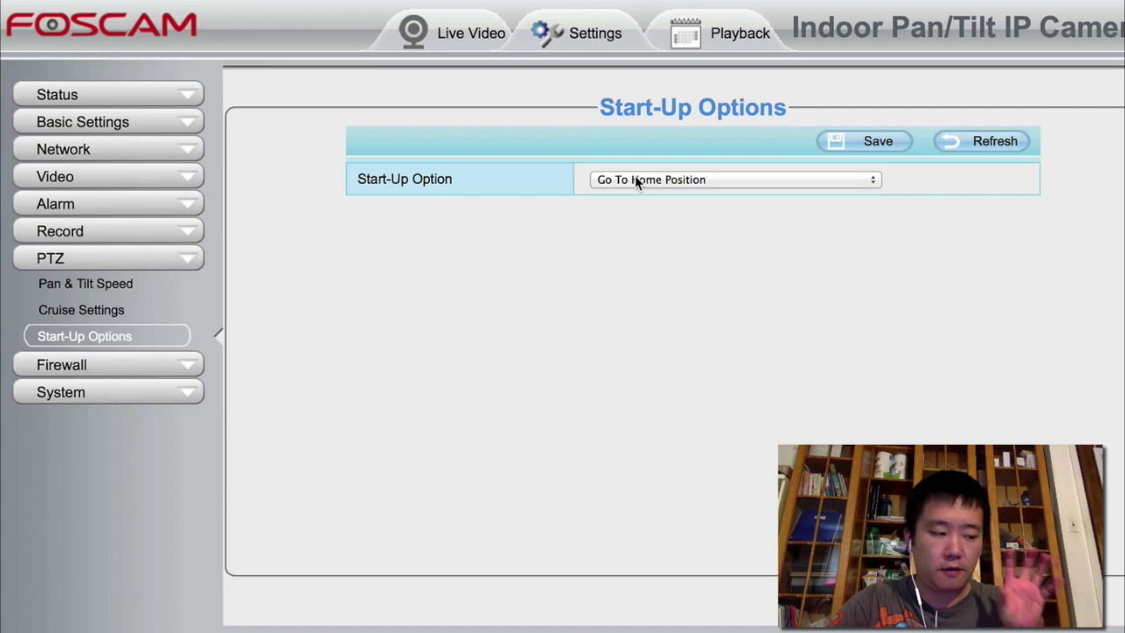
{"action": "left_click", "coordinate": [637, 181]}
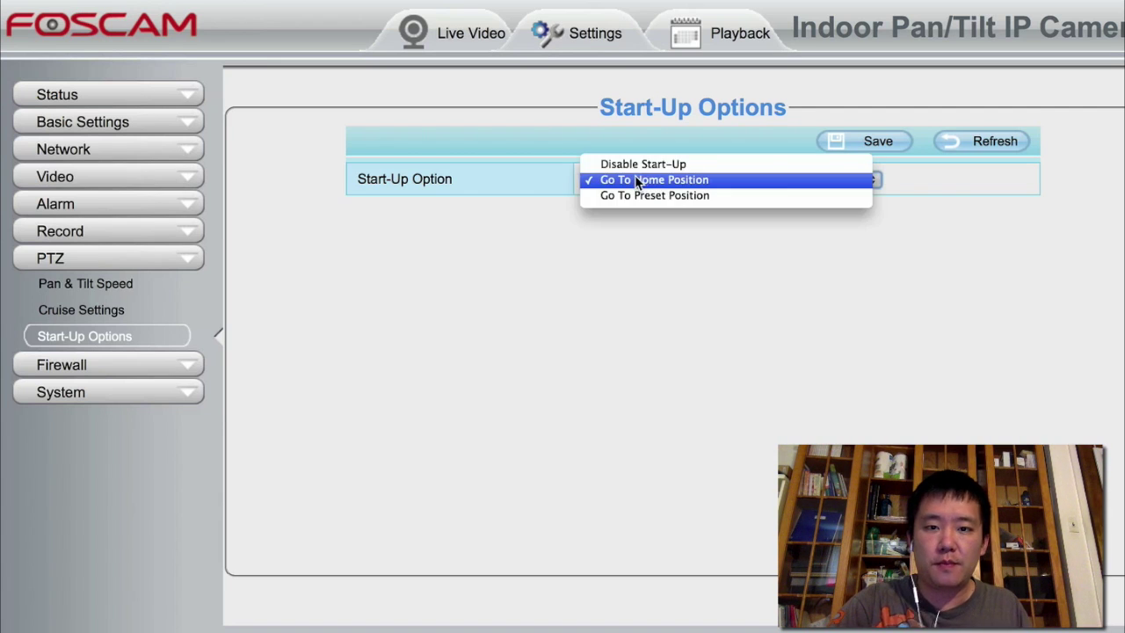
{"action": "left_click", "coordinate": [651, 164]}
{"action": "left_click", "coordinate": [842, 141]}
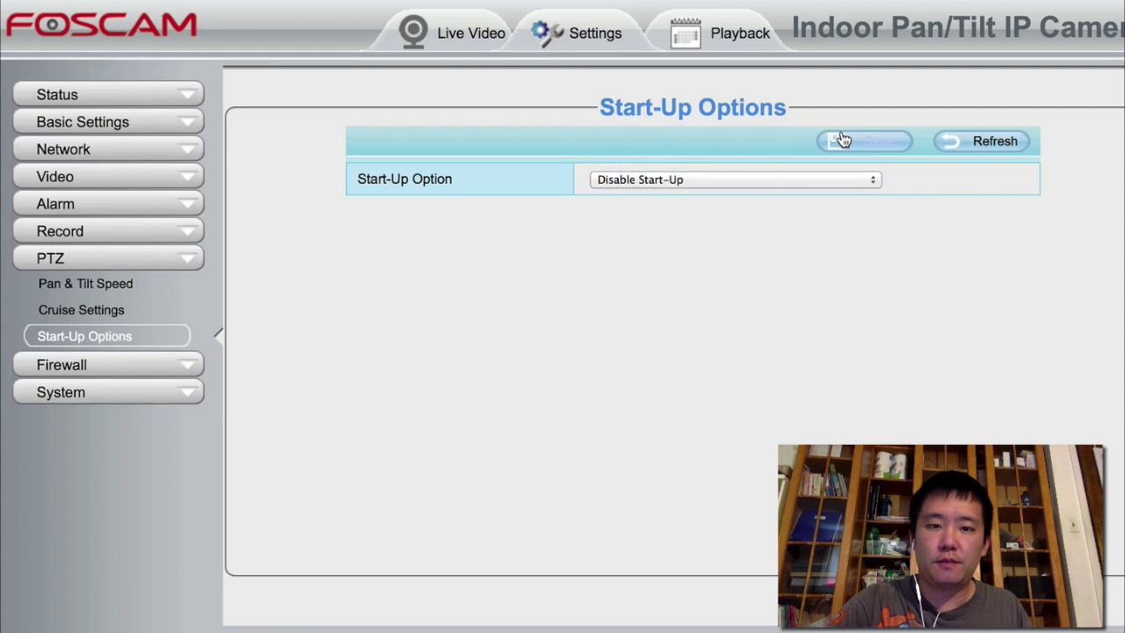
- Look through the Record and Alarm > Motion Detection sections, then expand the Video settings
{"action": "left_click", "coordinate": [126, 238]}
{"action": "left_click", "coordinate": [144, 203]}
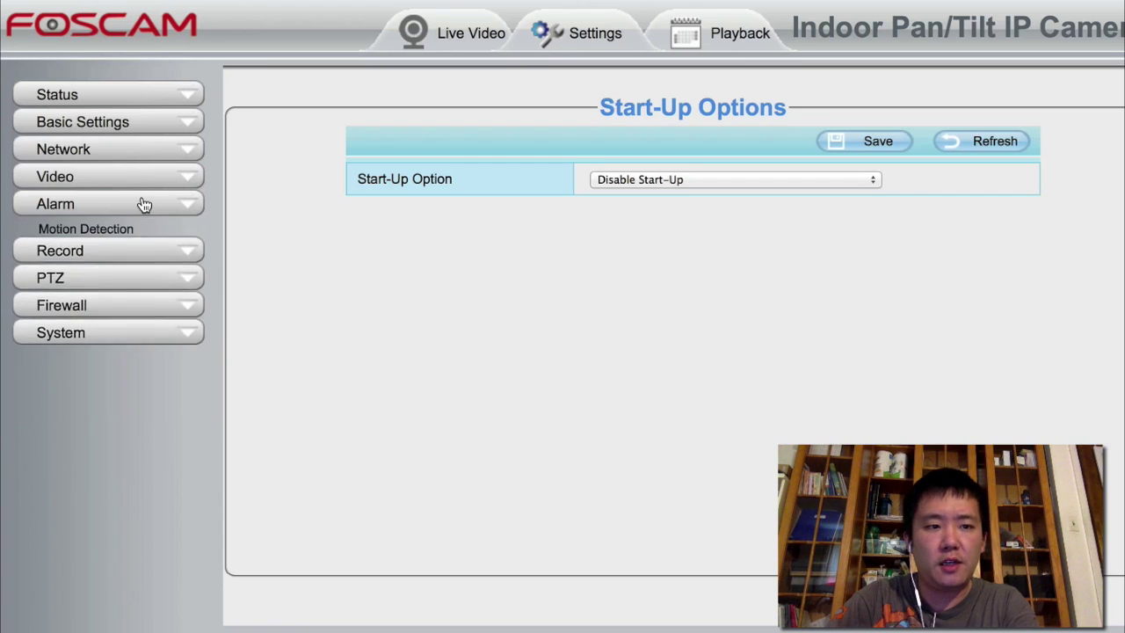
{"action": "left_click", "coordinate": [135, 231]}
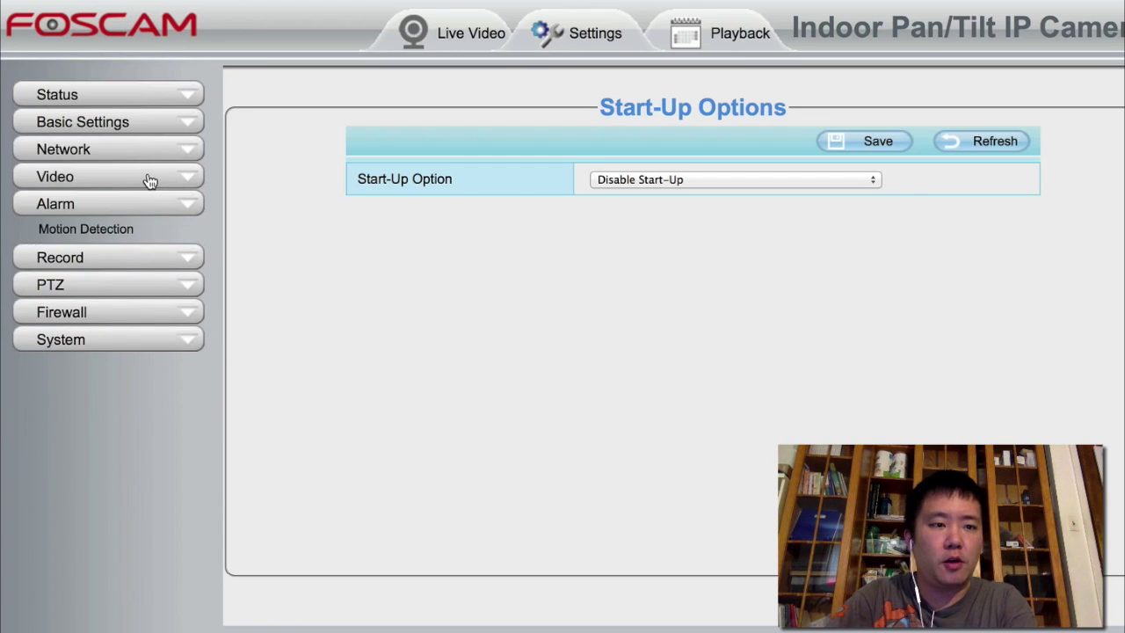
{"action": "left_click", "coordinate": [149, 181]}
- Raise the main stream resolution to 960P, save it, and check the On Screen Display settings
{"action": "left_click", "coordinate": [123, 209]}
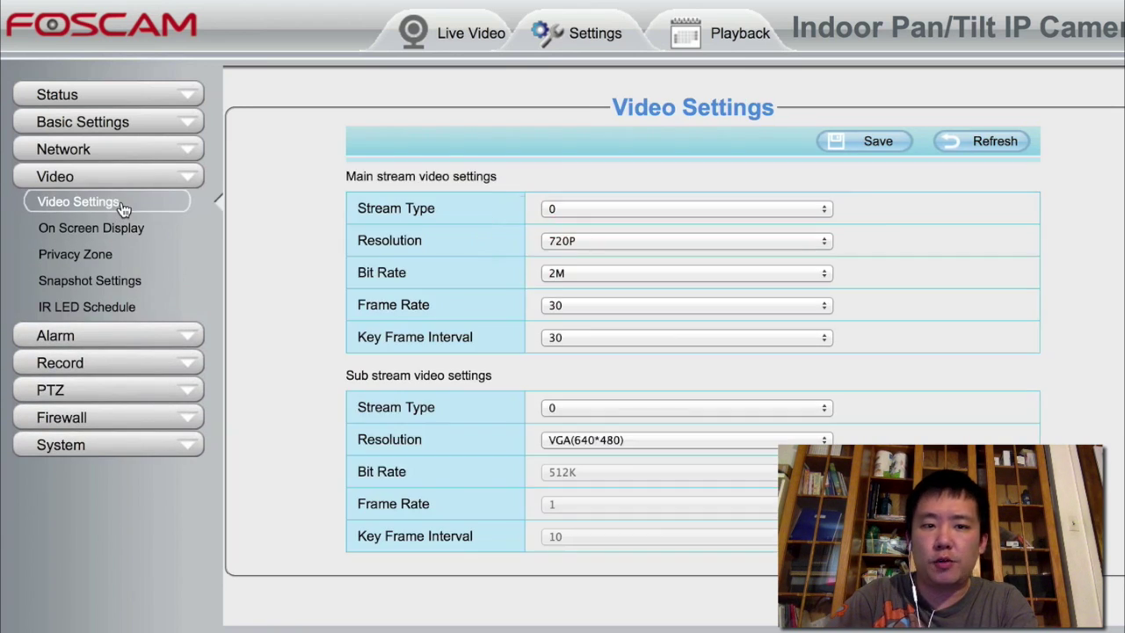
{"action": "left_click", "coordinate": [577, 240]}
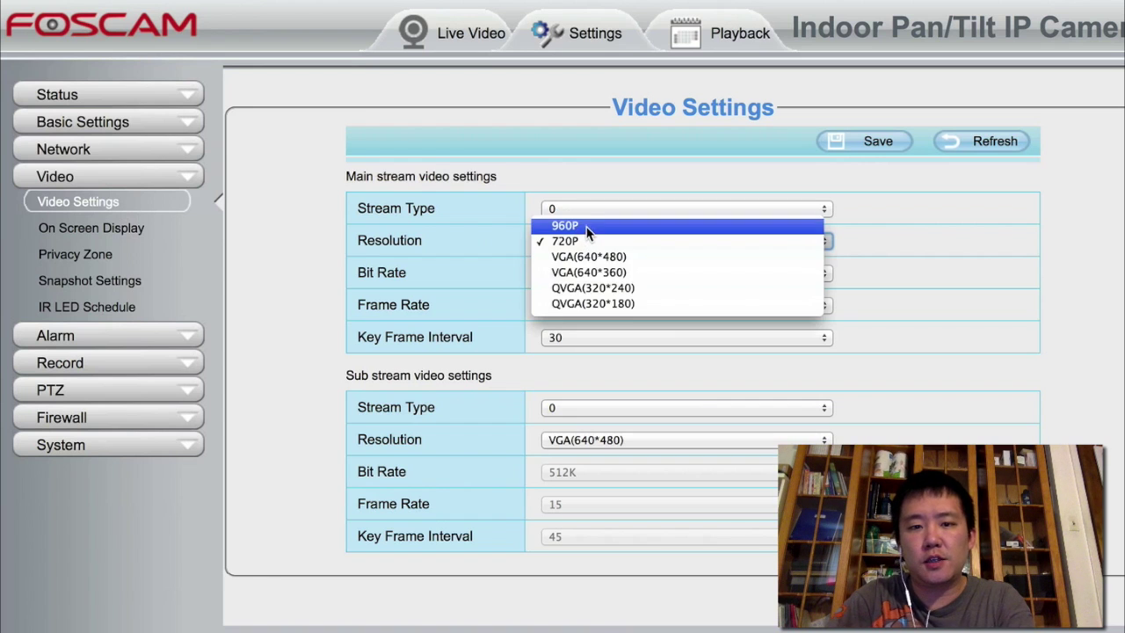
{"action": "left_click", "coordinate": [586, 225]}
{"action": "left_click", "coordinate": [768, 186]}
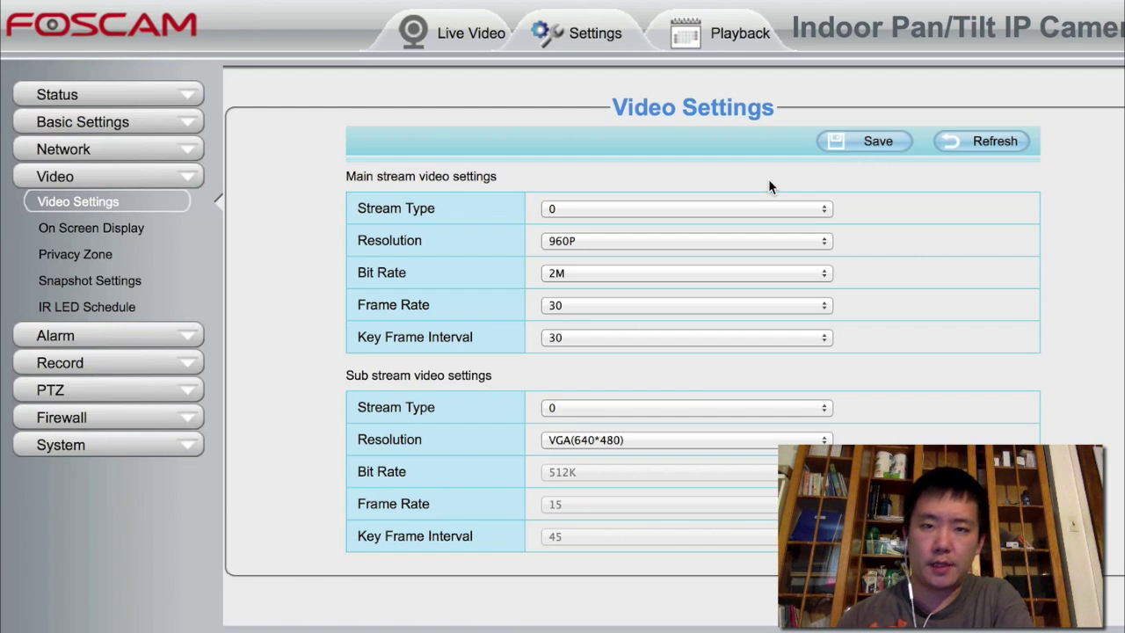
{"action": "left_click", "coordinate": [877, 143]}
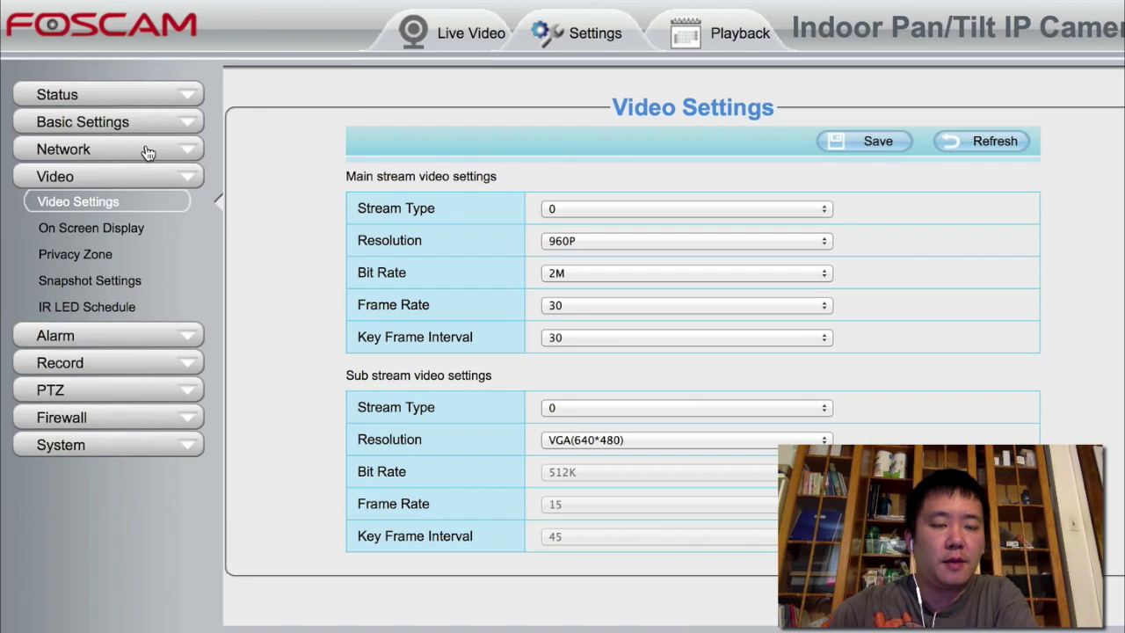
{"action": "left_click", "coordinate": [119, 231]}
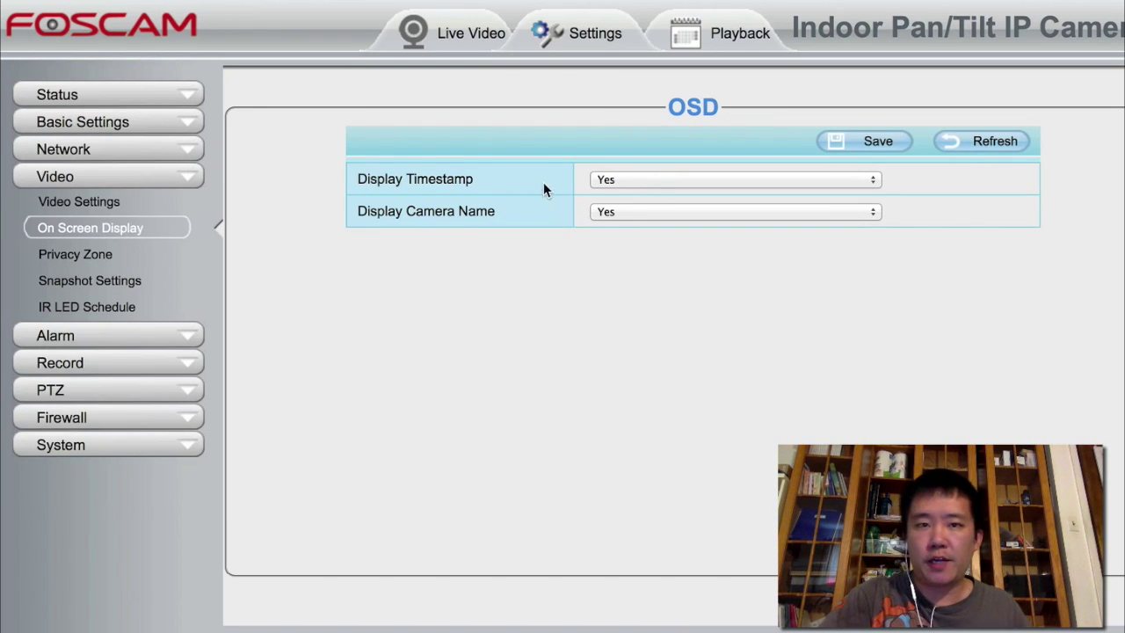
{"action": "left_click", "coordinate": [152, 153]}
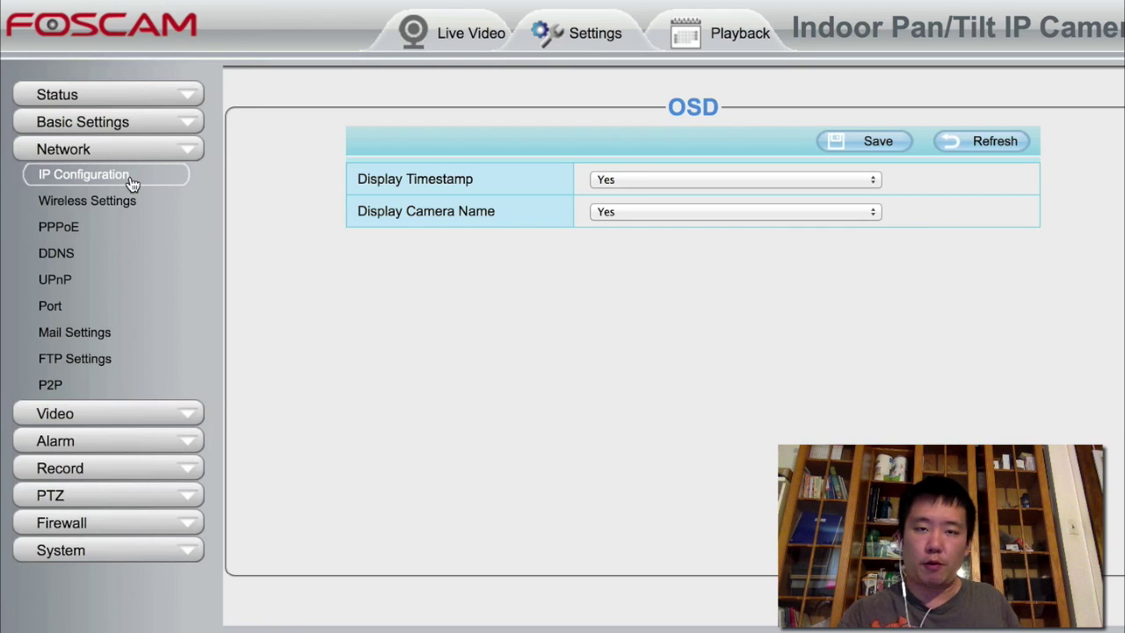
- Edit the IP address to 192.168.1.115, then turn Obtain IP From DHCP back on
{"action": "left_click", "coordinate": [132, 183]}
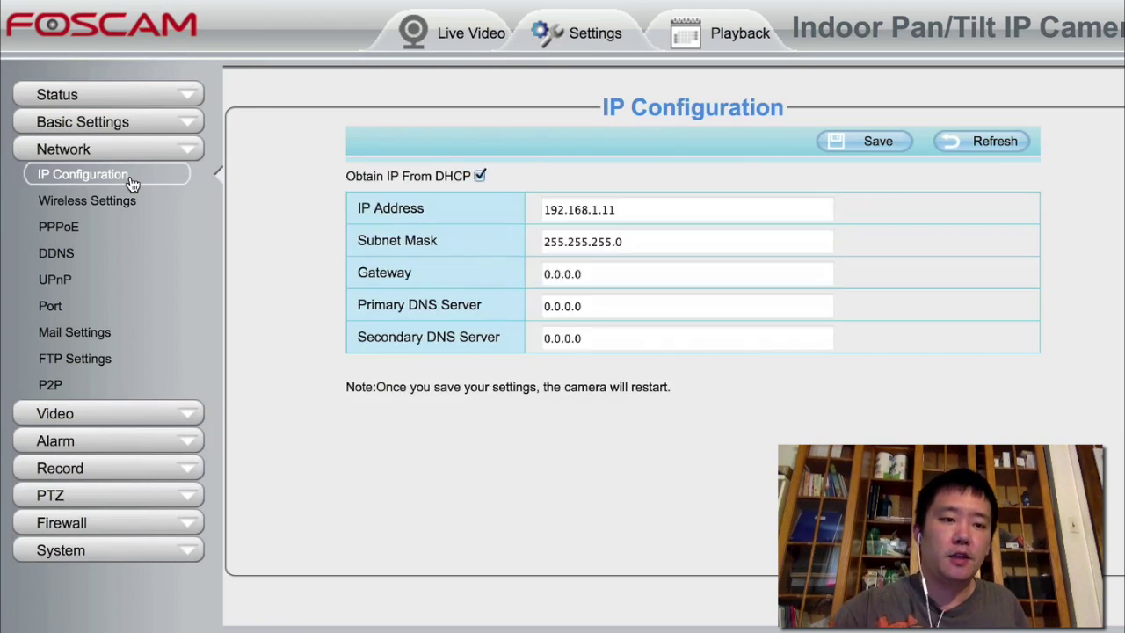
{"action": "left_click", "coordinate": [479, 176]}
{"action": "left_click", "coordinate": [645, 211]}
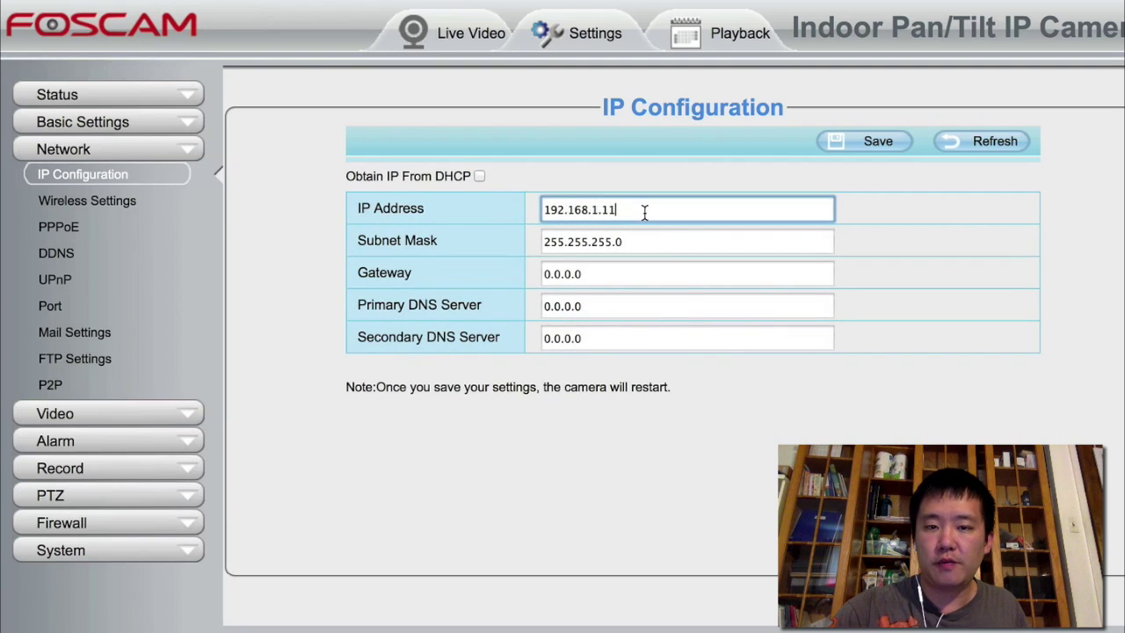
{"action": "key", "text": "BackSpace"}
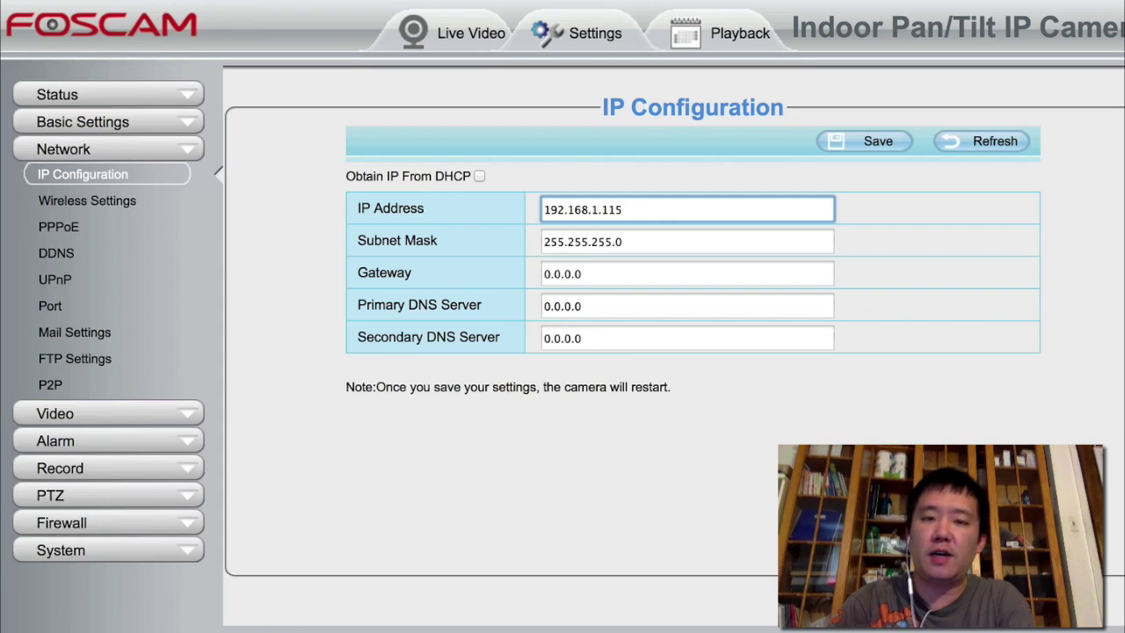
{"action": "left_click", "coordinate": [479, 176]}
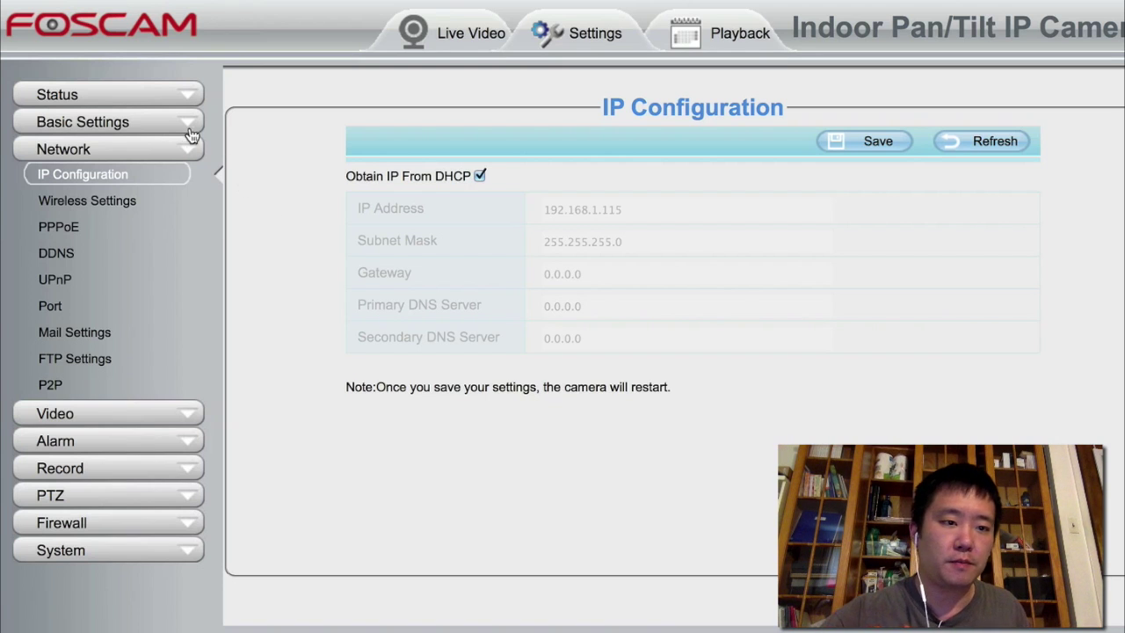
- Review the user accounts and their privilege levels, keeping Visitor, then return to Live Video
{"action": "left_click", "coordinate": [161, 121]}
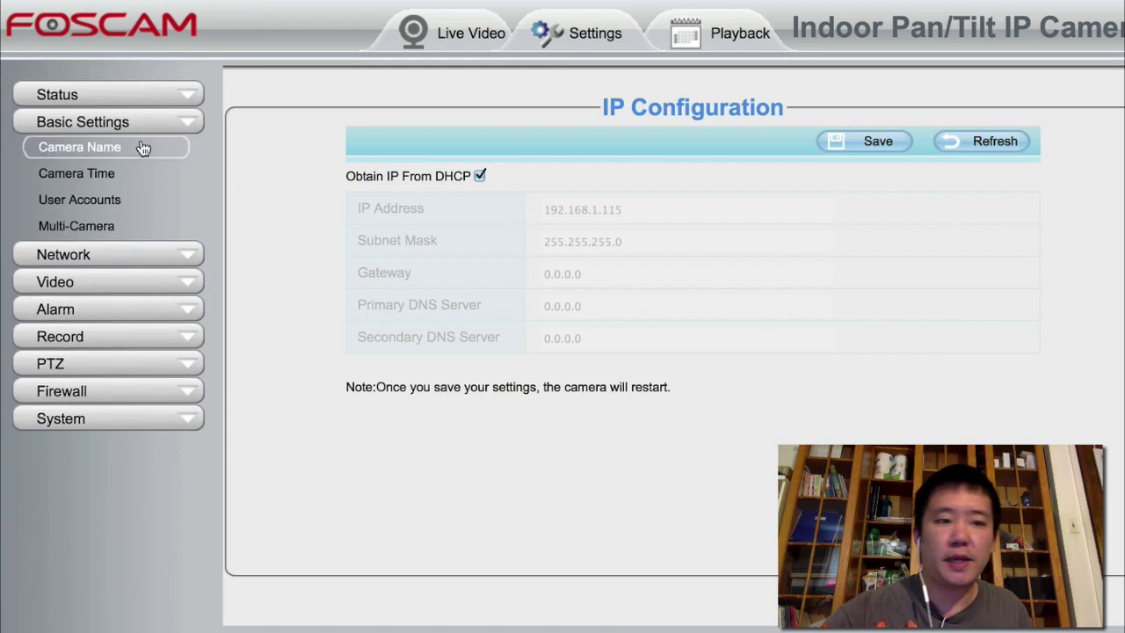
{"action": "left_click", "coordinate": [114, 200]}
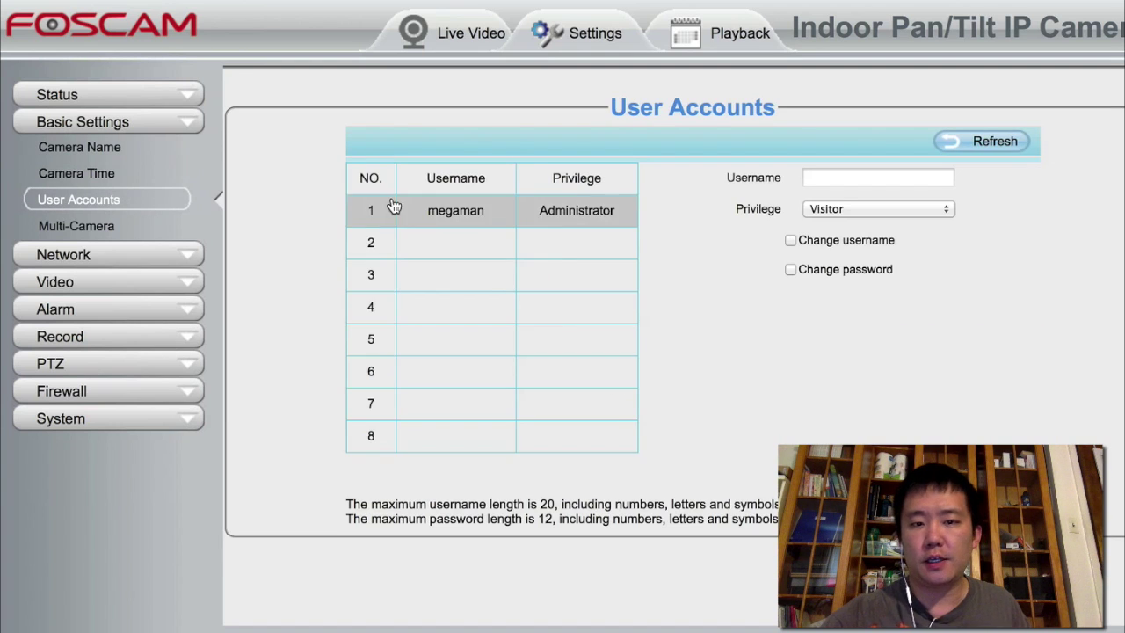
{"action": "left_click", "coordinate": [881, 211]}
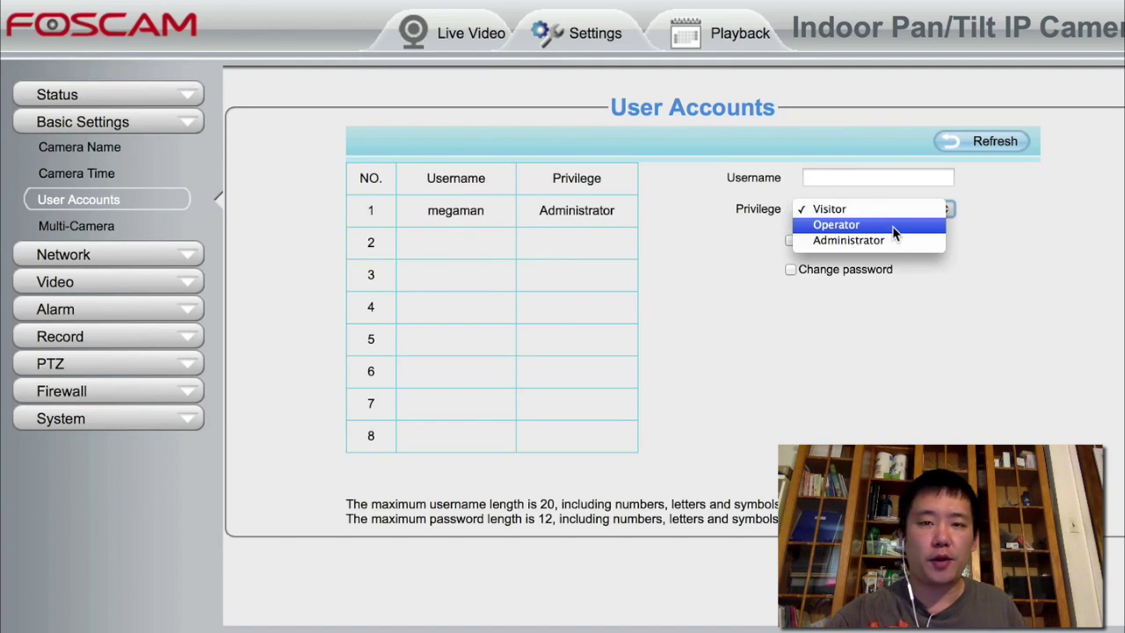
{"action": "left_click", "coordinate": [1006, 270]}
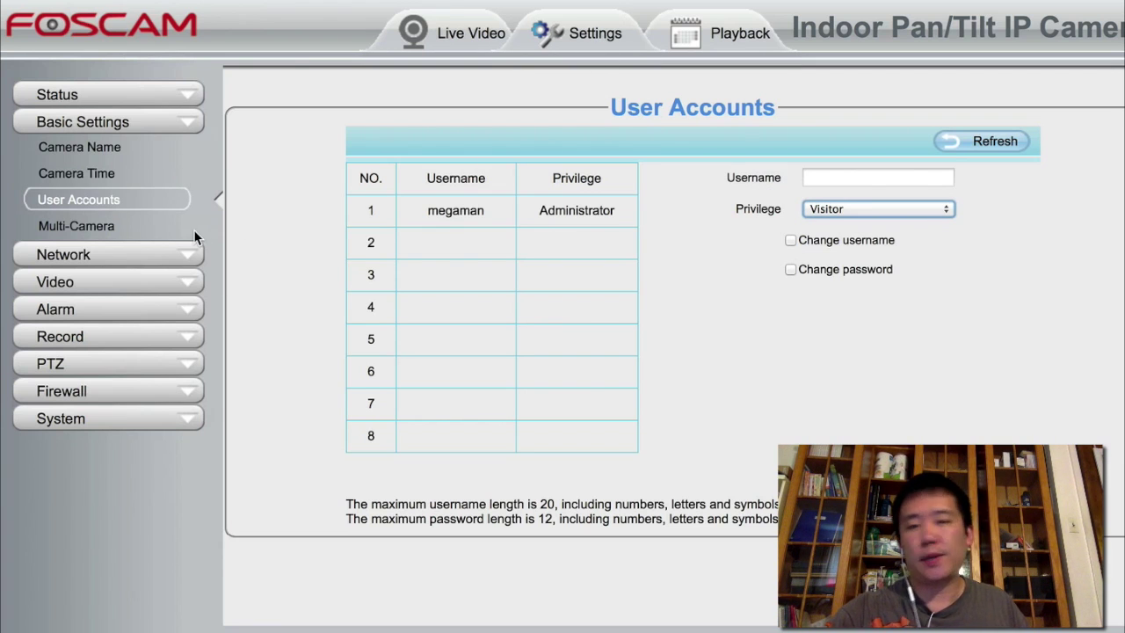
{"action": "left_click", "coordinate": [462, 37]}
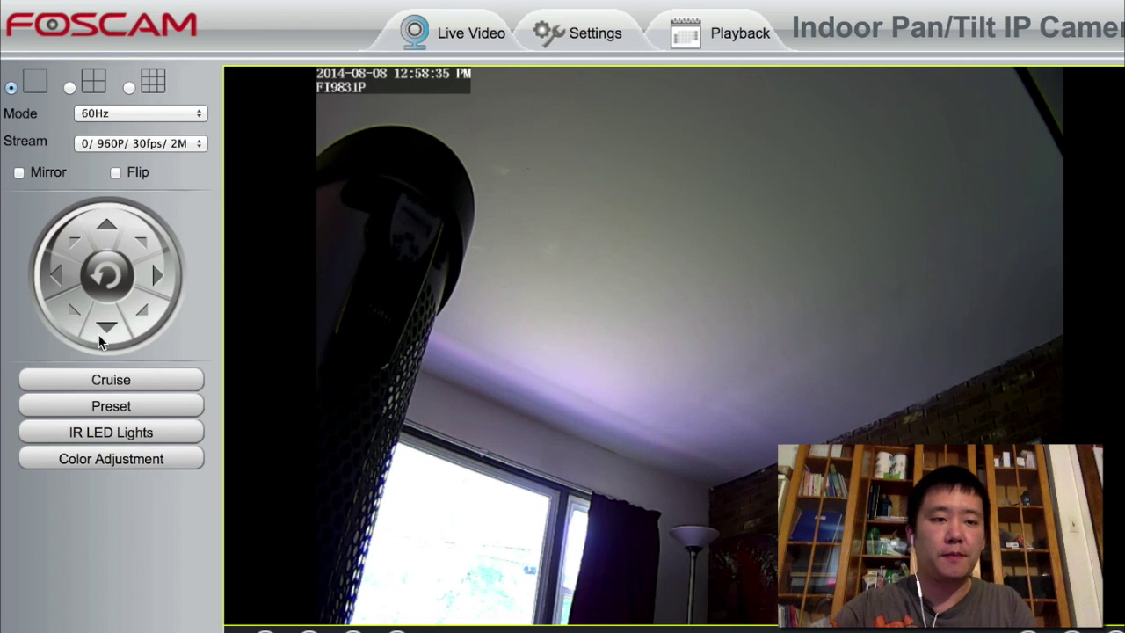
- Tilt the camera down, pan right, then tilt up to frame the living room's brick wall
{"action": "left_click", "coordinate": [113, 332]}
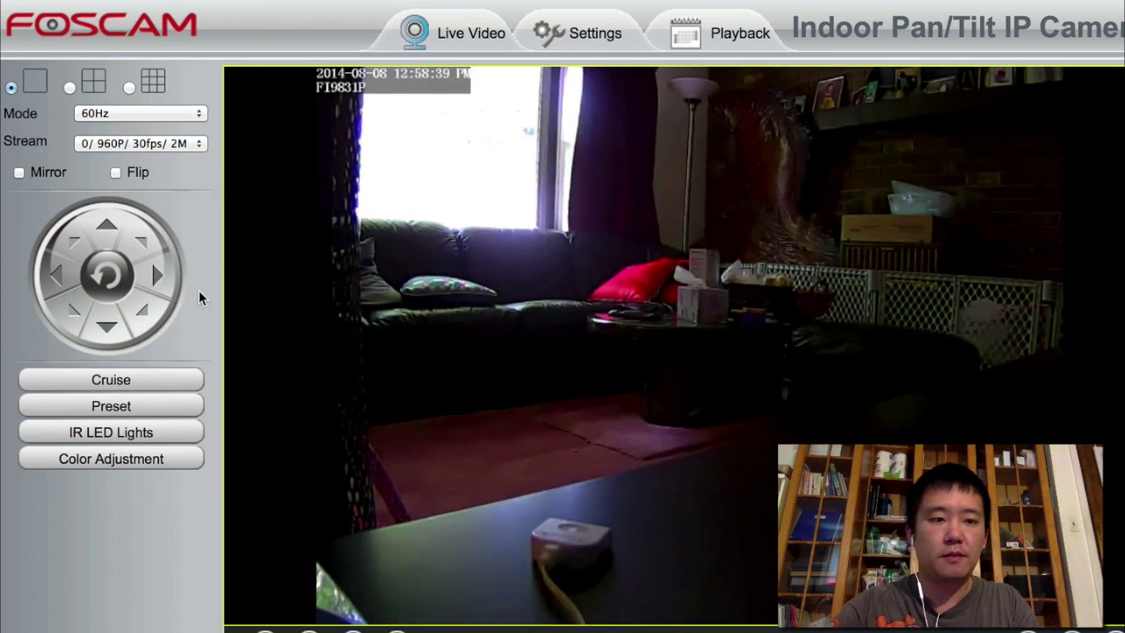
{"action": "left_click", "coordinate": [158, 280]}
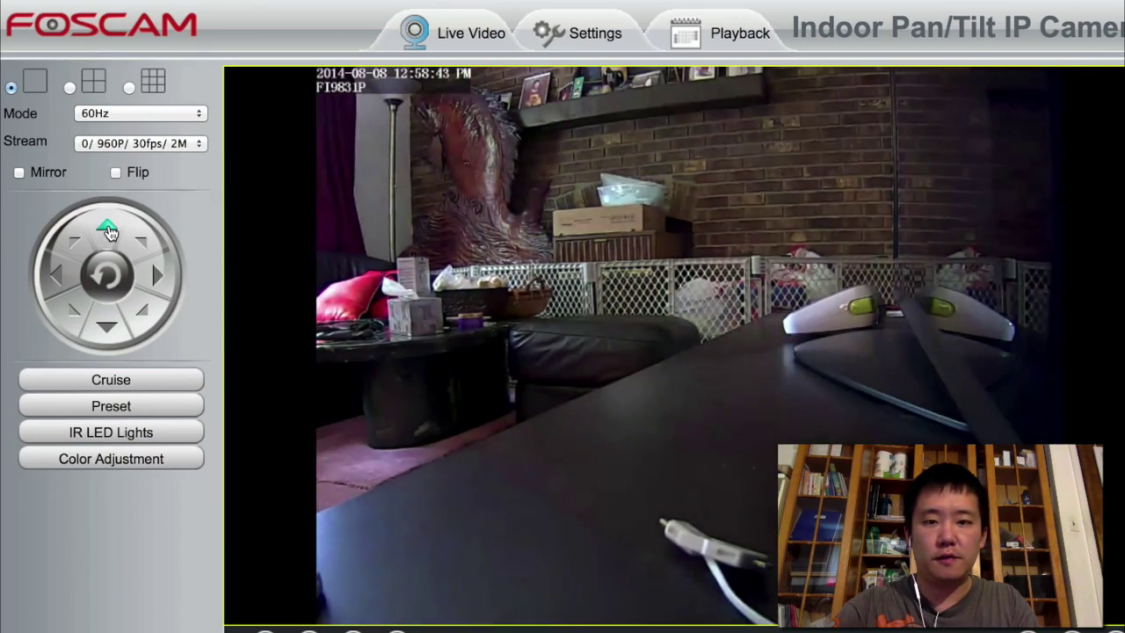
{"action": "left_click", "coordinate": [107, 230]}
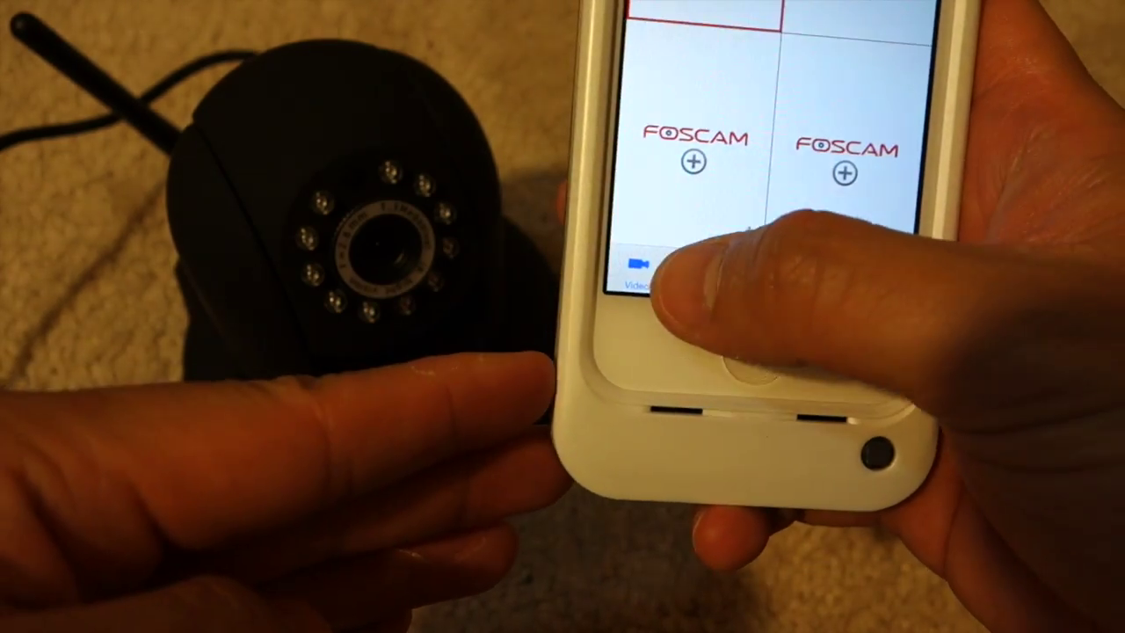
- From the IPC camera list, scan the camera's QR code to fill in its Device UID
{"action": "left_click", "coordinate": [687, 268]}
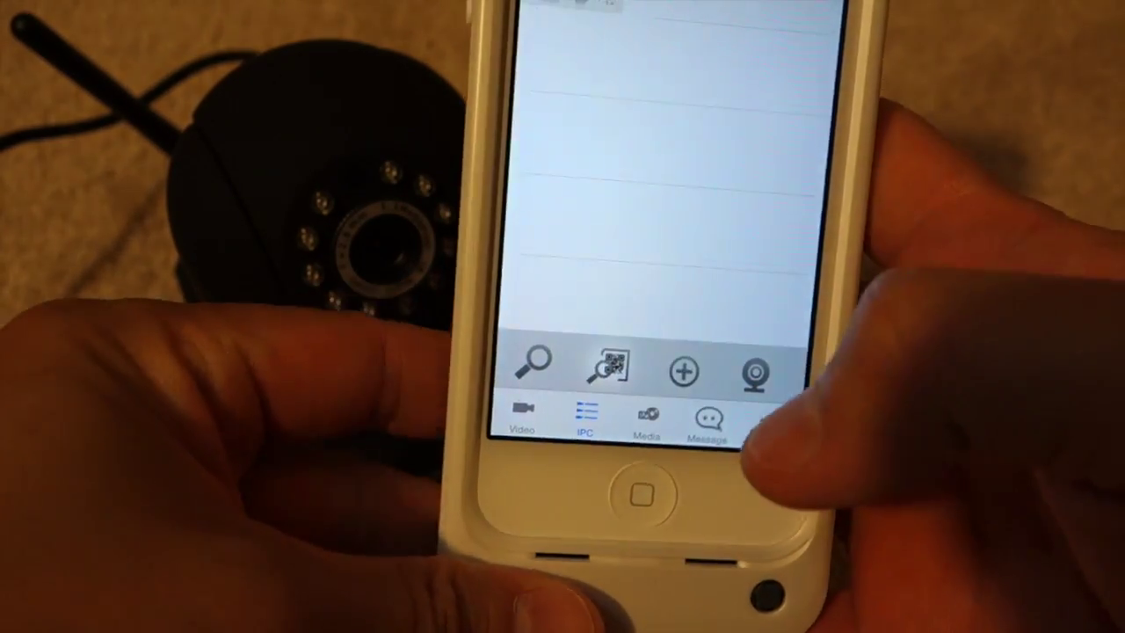
{"action": "left_click", "coordinate": [613, 365]}
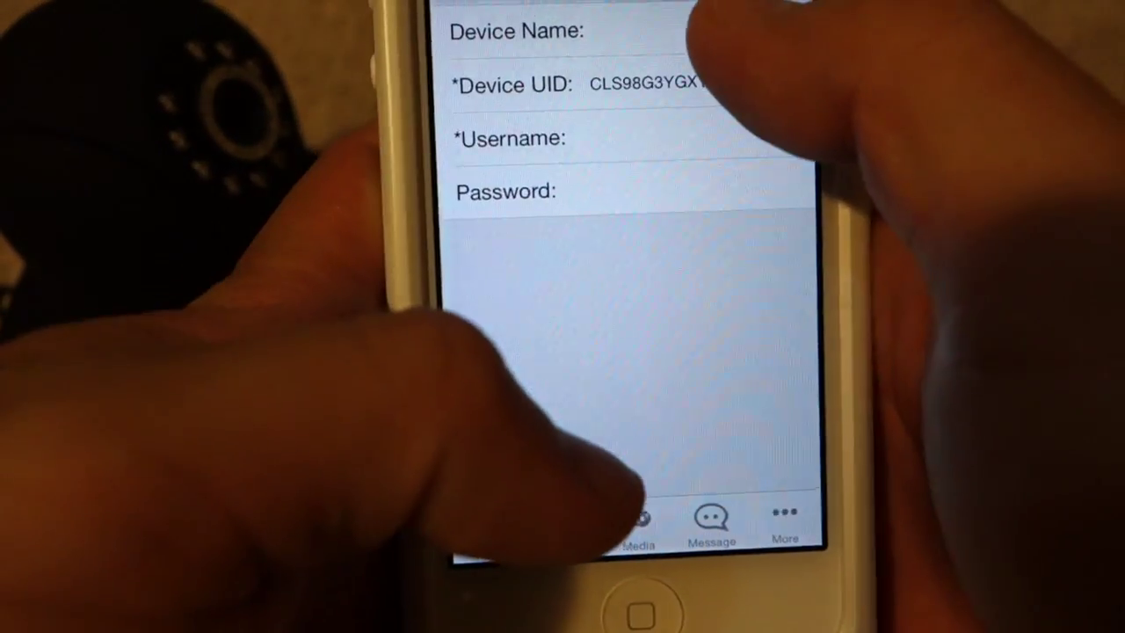
- Save the FI9831P with its device name, username and password, then open its live video
{"action": "left_click", "coordinate": [615, 31]}
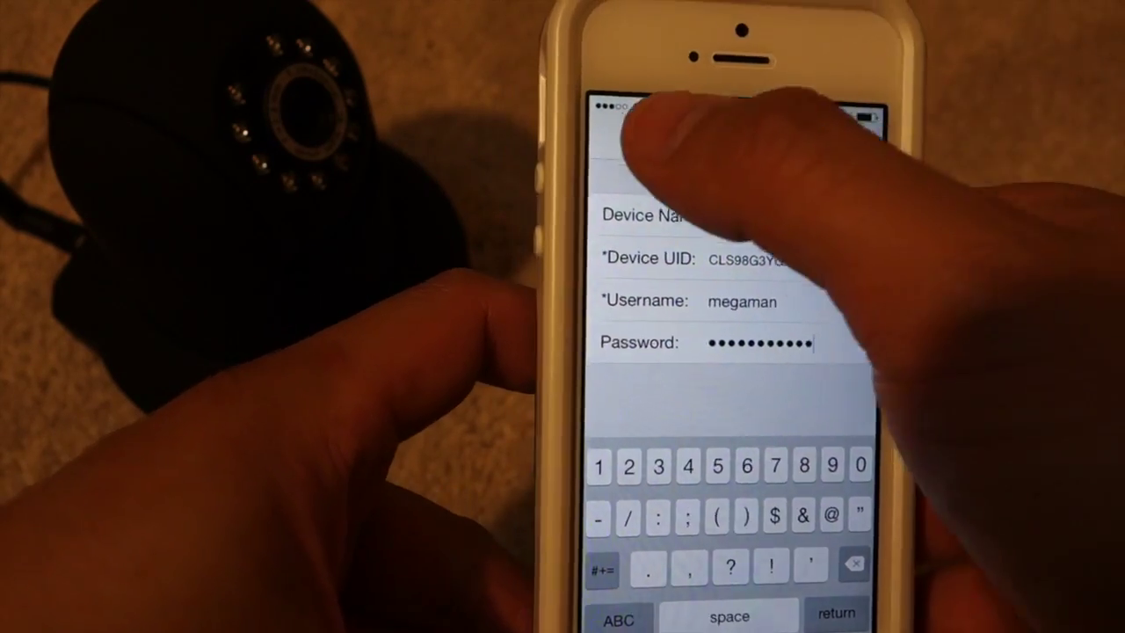
{"action": "left_click", "coordinate": [826, 100]}
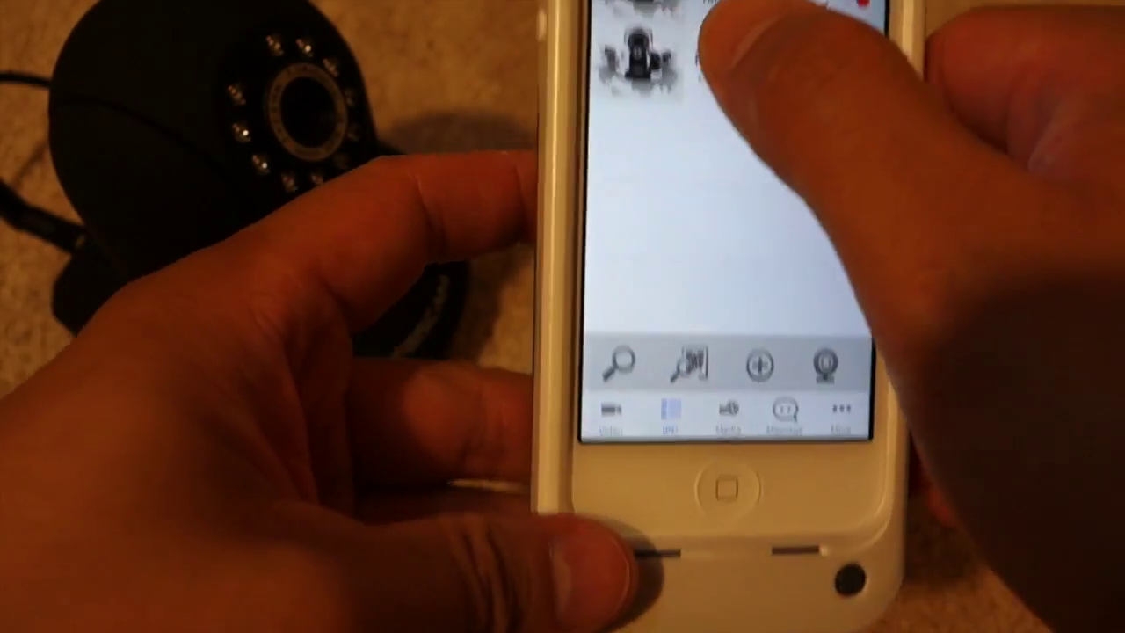
{"action": "left_click", "coordinate": [729, 13]}
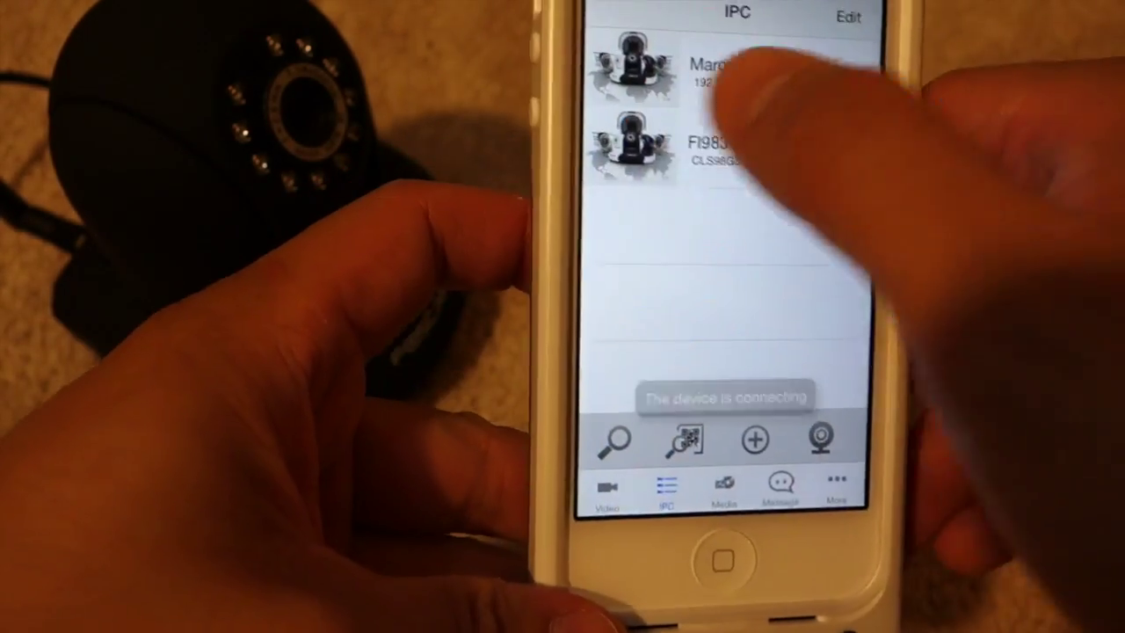